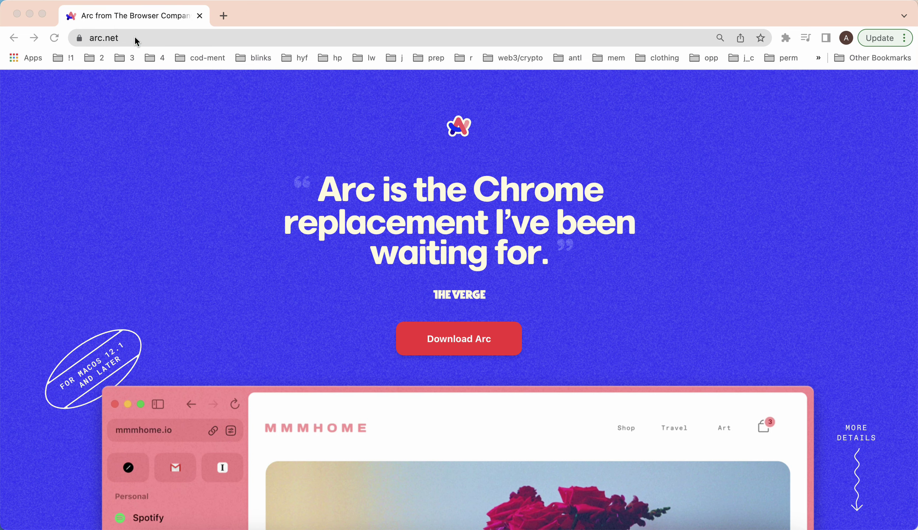
# - Scroll up and down the arc.net homepage to look over Arc's features
pyautogui.scroll(-9, 294, 198)
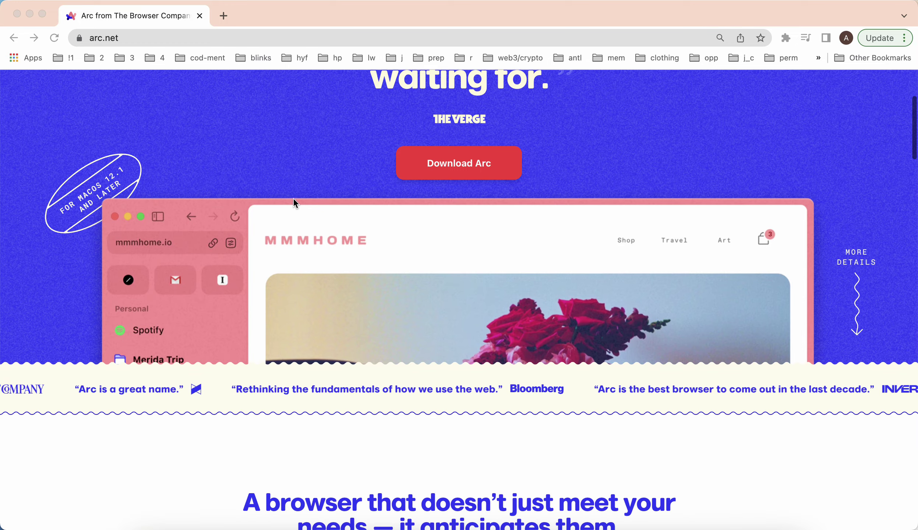
pyautogui.scroll(-3, 295, 201)
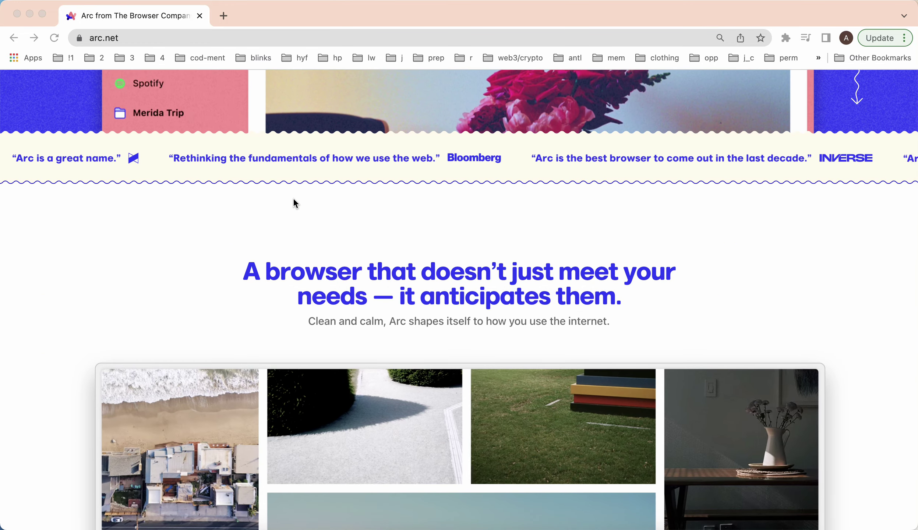
pyautogui.scroll(-10, 294, 202)
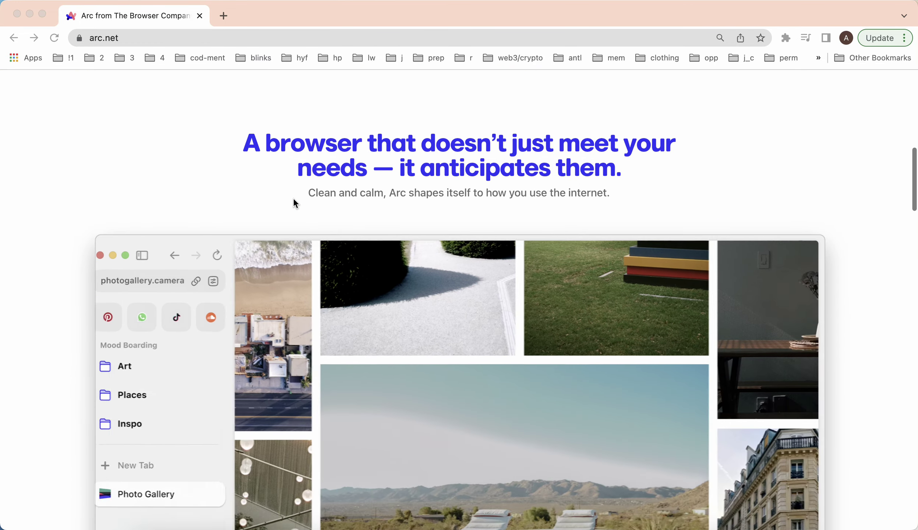
pyautogui.scroll(-10, 294, 202)
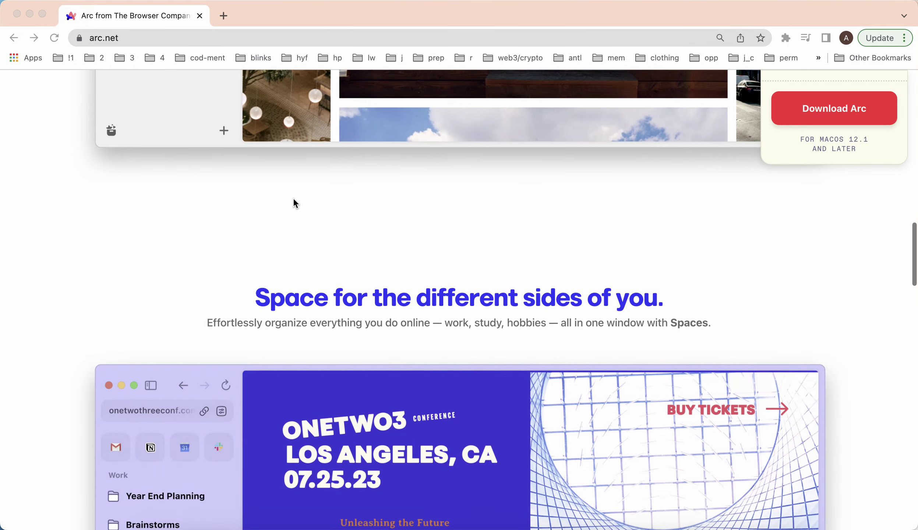
pyautogui.scroll(5, 293, 199)
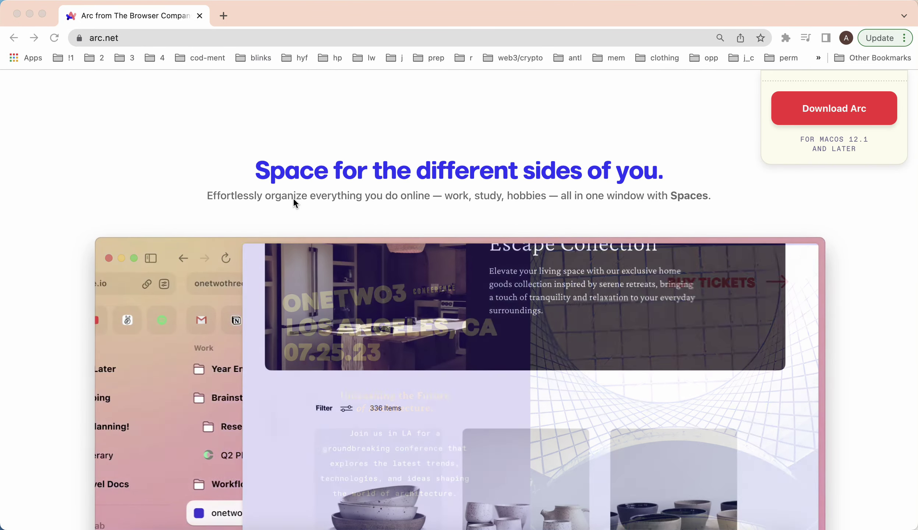
pyautogui.scroll(-5, 294, 199)
pyautogui.scroll(-10, 293, 199)
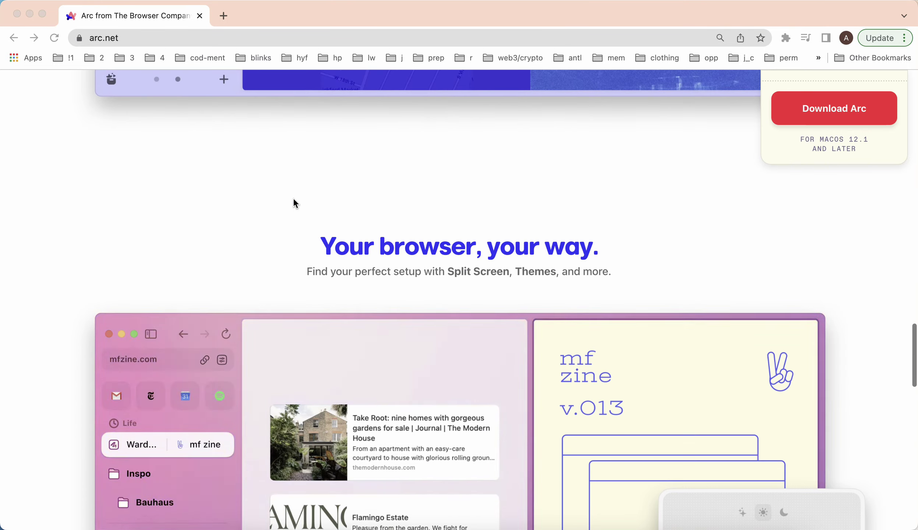
pyautogui.scroll(-5, 293, 199)
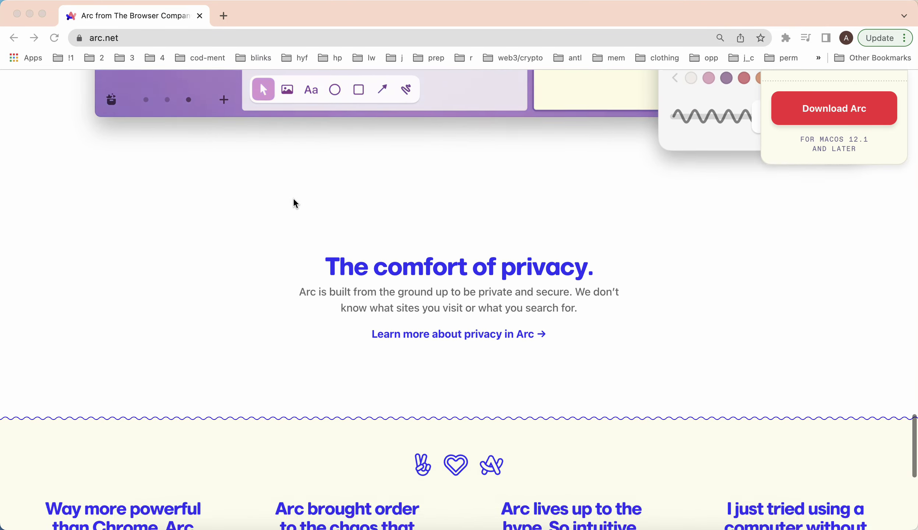
pyautogui.scroll(10, 293, 199)
pyautogui.scroll(15, 293, 198)
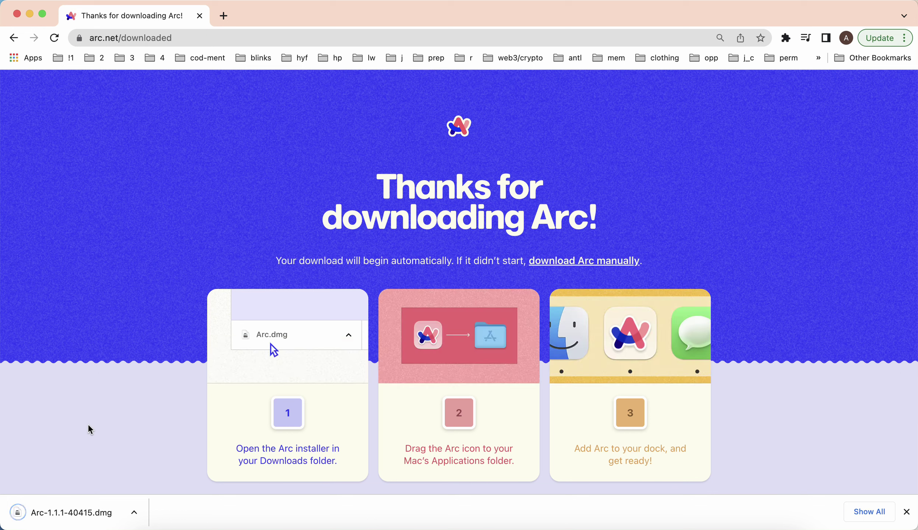
# - Scroll the Arc thank-you page down to the Arc for iPhone QR code
pyautogui.scroll(-3, 94, 428)
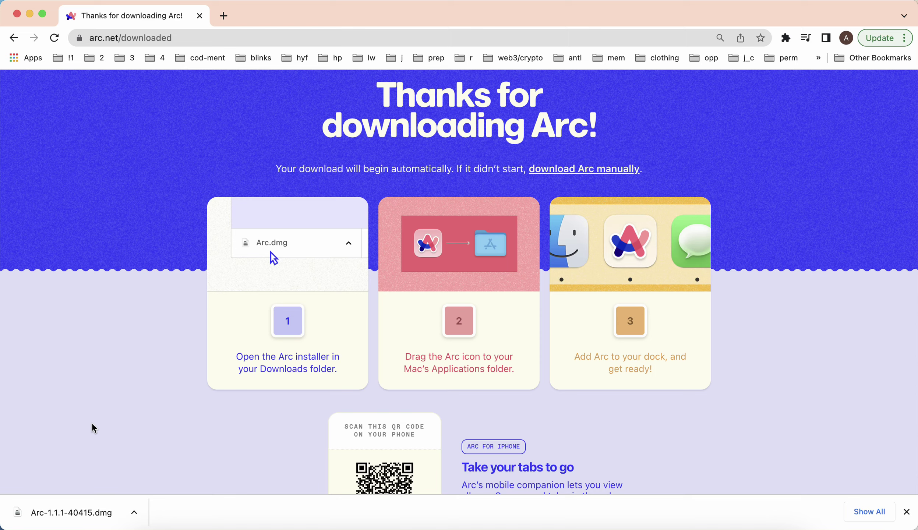
pyautogui.scroll(-3, 94, 428)
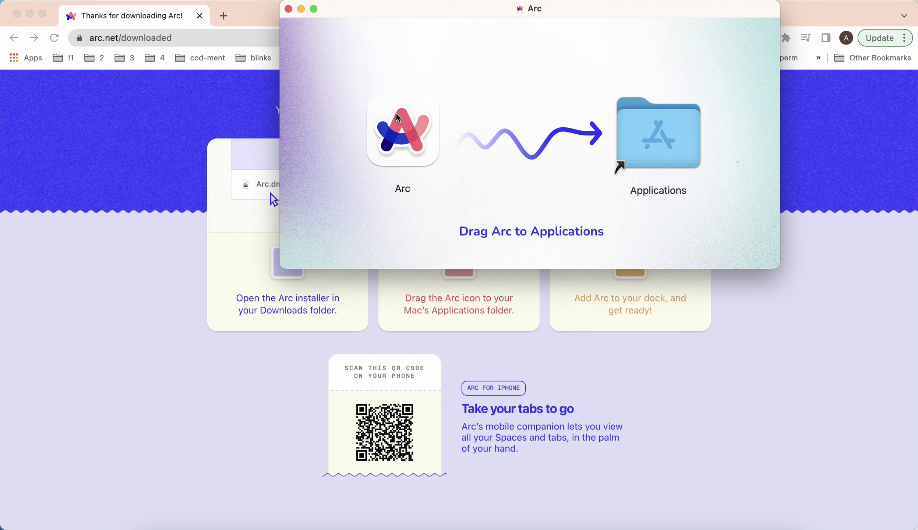
# - Copy Arc into Applications, launch it, and approve the internet-download security warning
pyautogui.moveTo(401, 116); pyautogui.dragTo(676, 130)
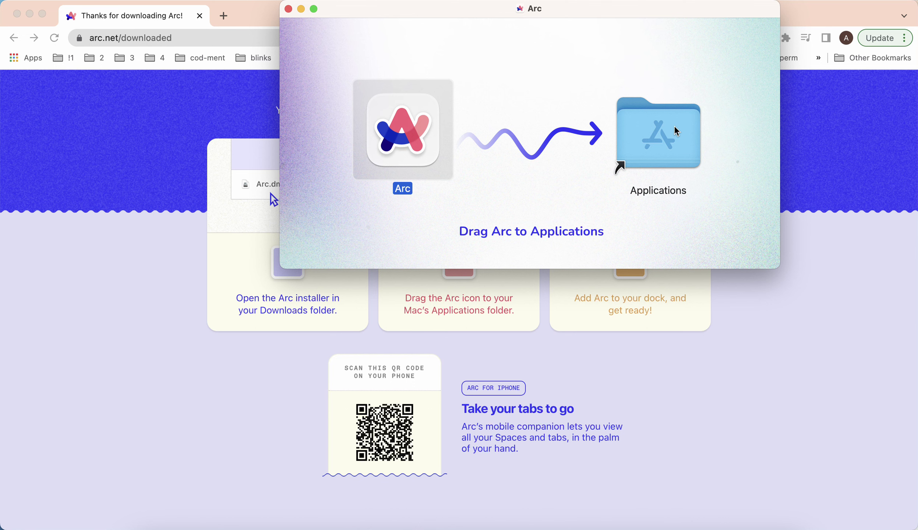
pyautogui.doubleClick(677, 131)
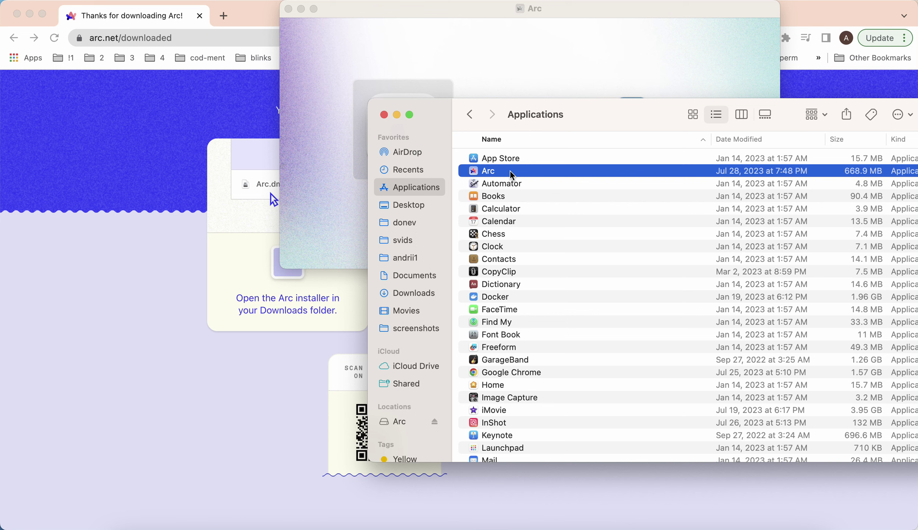
pyautogui.doubleClick(511, 172)
pyautogui.click(493, 246)
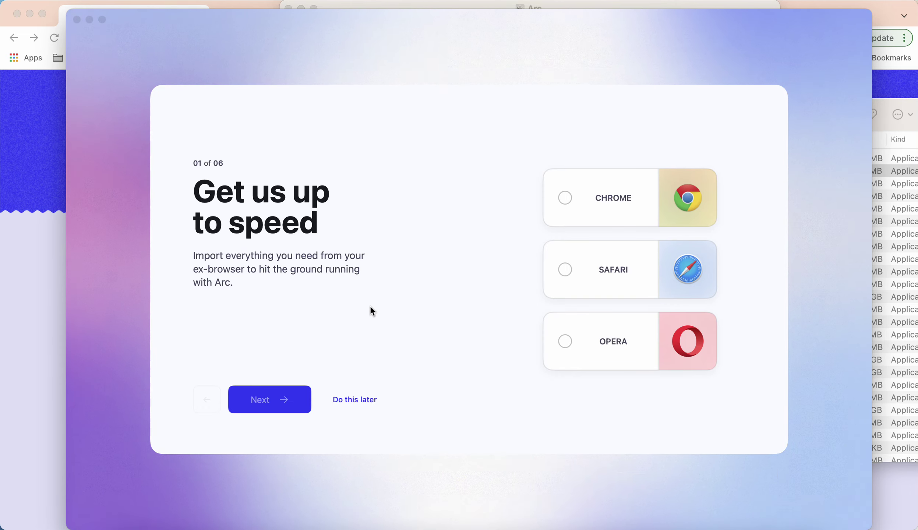
# - Import from Chrome with all bookmark folders selected, continuing to the theme colour step
pyautogui.click(562, 197)
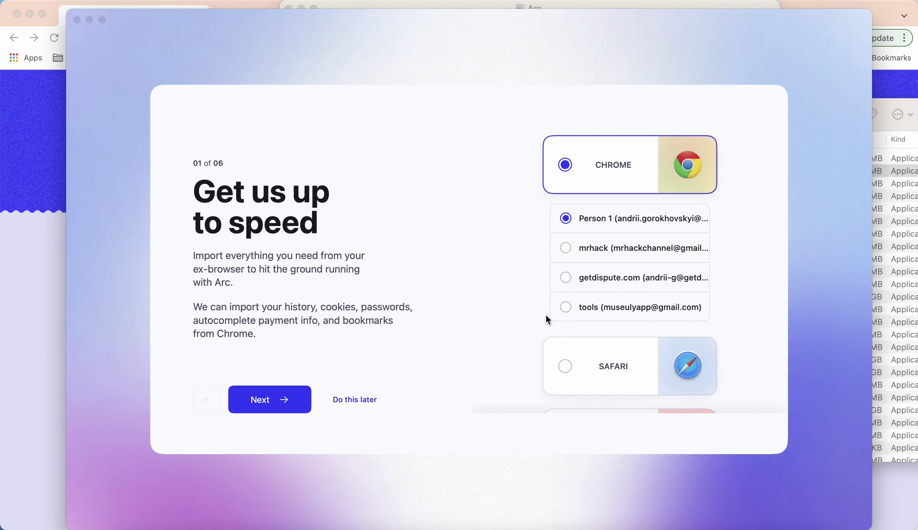
pyautogui.click(563, 367)
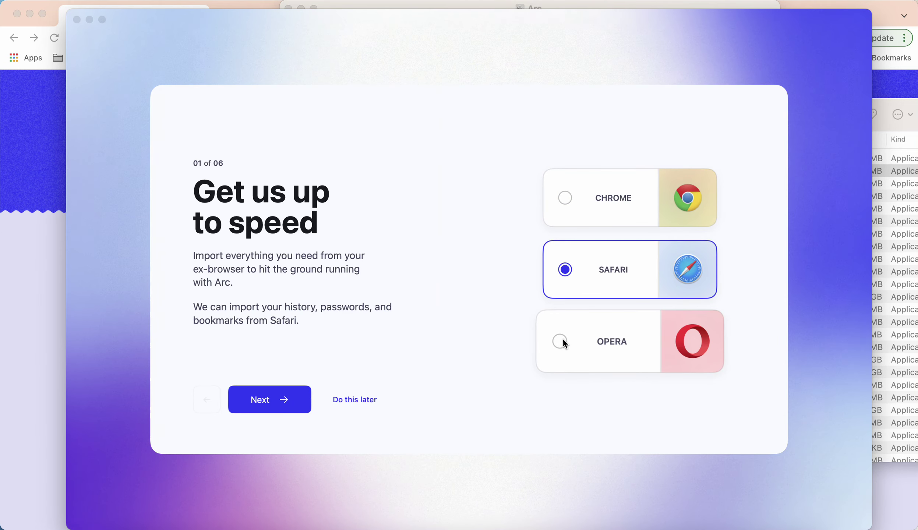
pyautogui.click(563, 199)
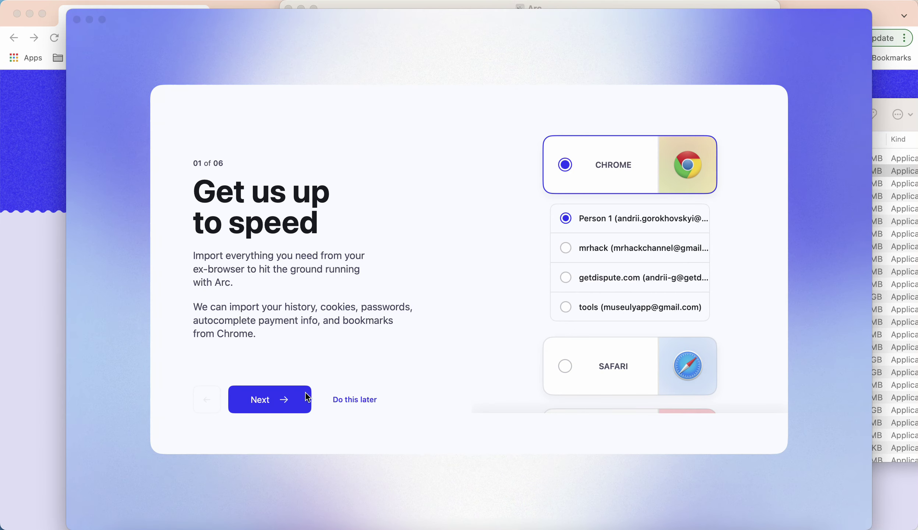
pyautogui.click(275, 396)
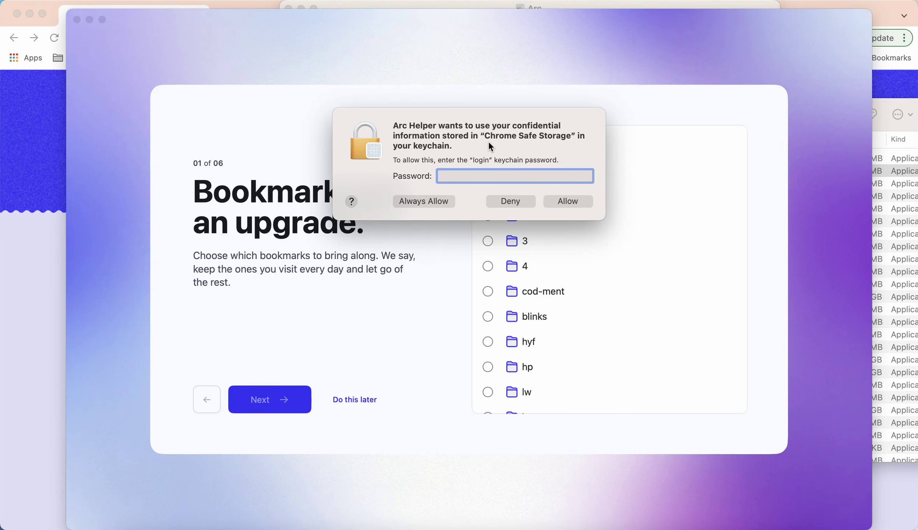
pyautogui.click(488, 141)
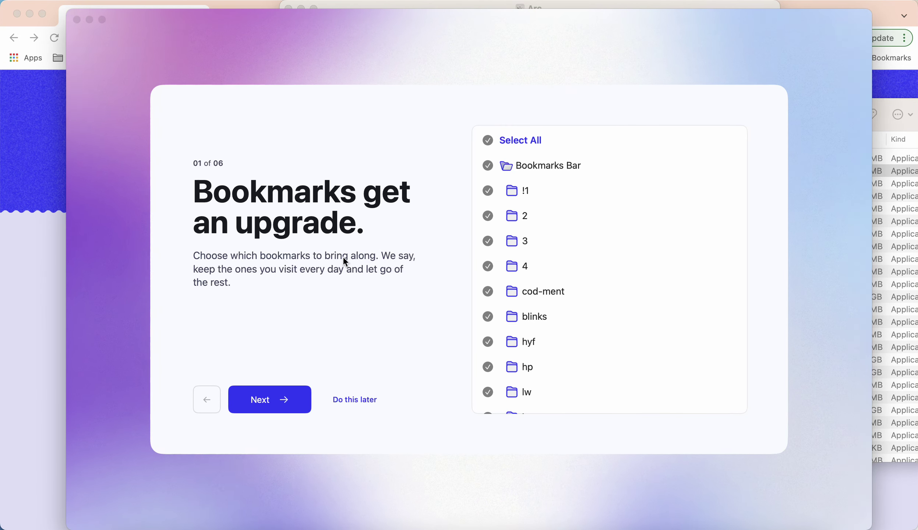
pyautogui.click(270, 402)
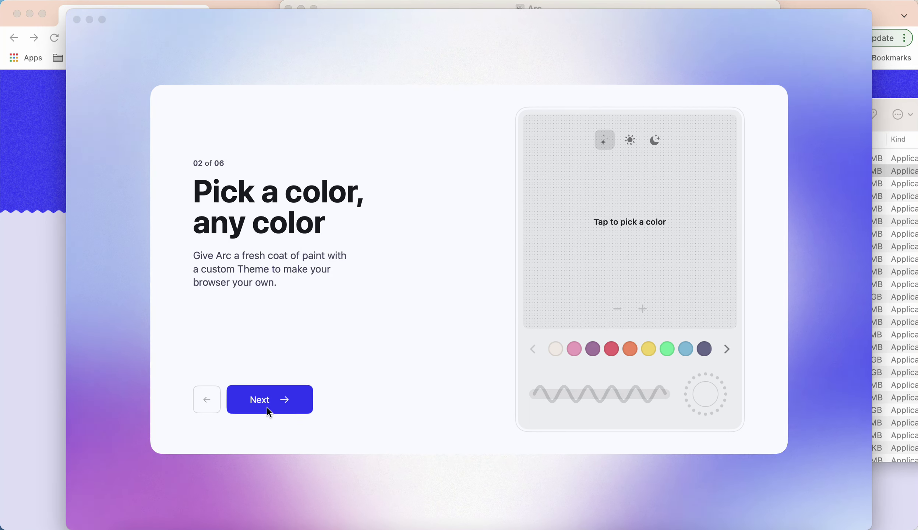
# - Skip colour, favourites and Google sign-in, keep ad blocking, and decline Arc as the default browser
pyautogui.click(266, 406)
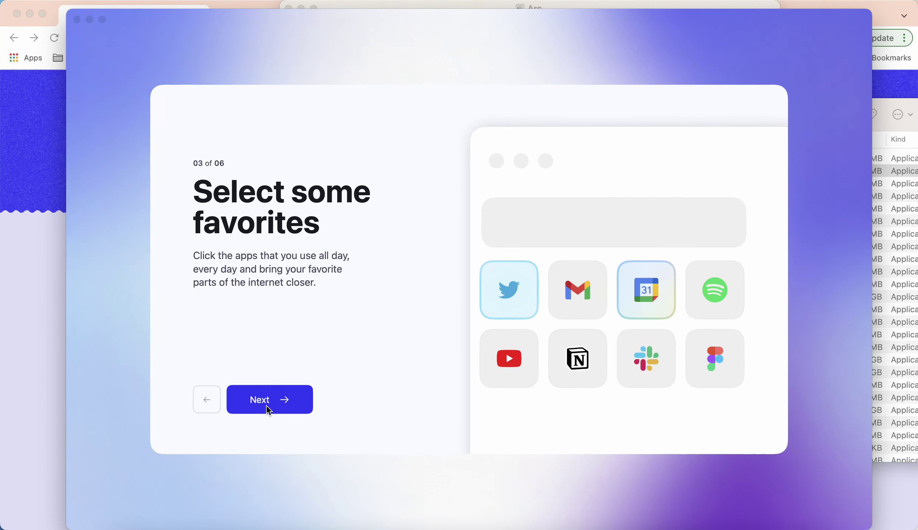
pyautogui.click(266, 406)
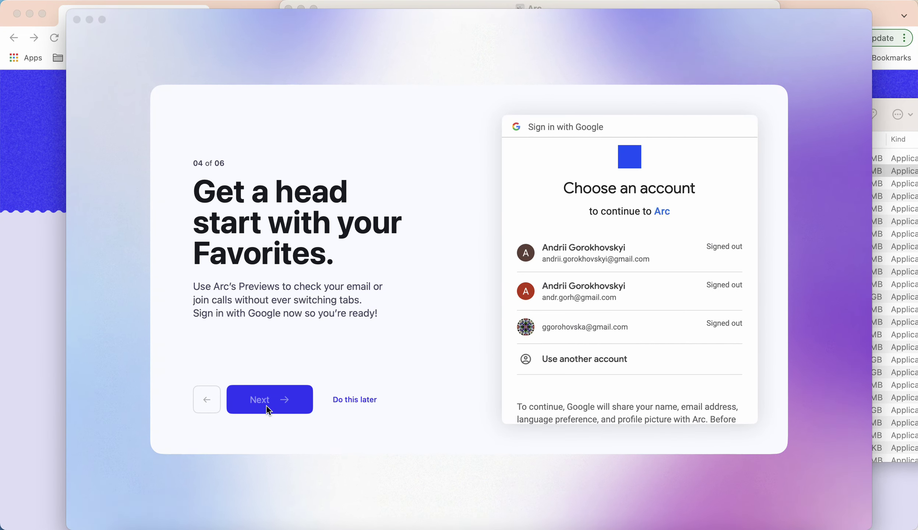
pyautogui.click(355, 401)
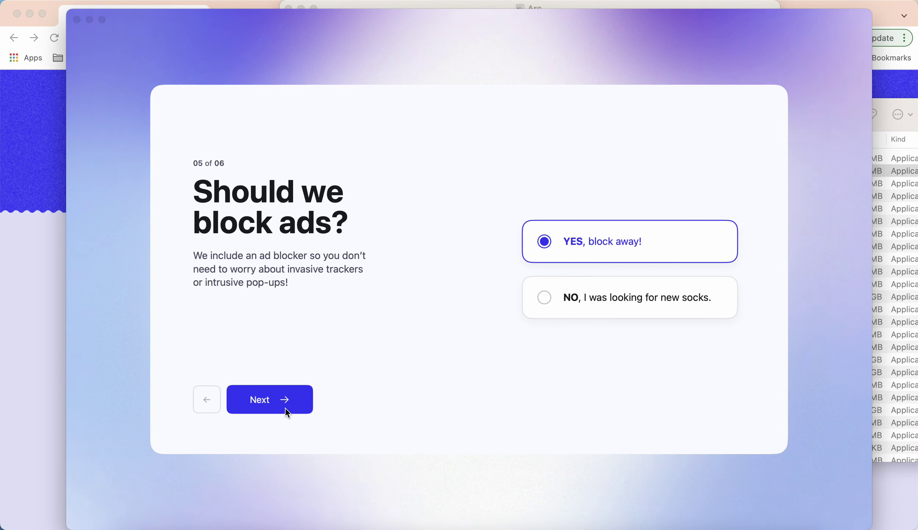
pyautogui.click(286, 408)
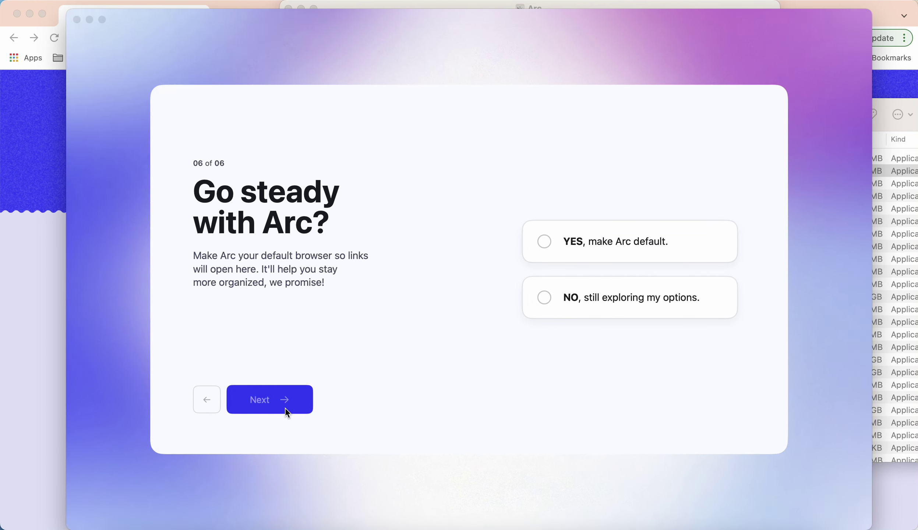
pyautogui.click(541, 300)
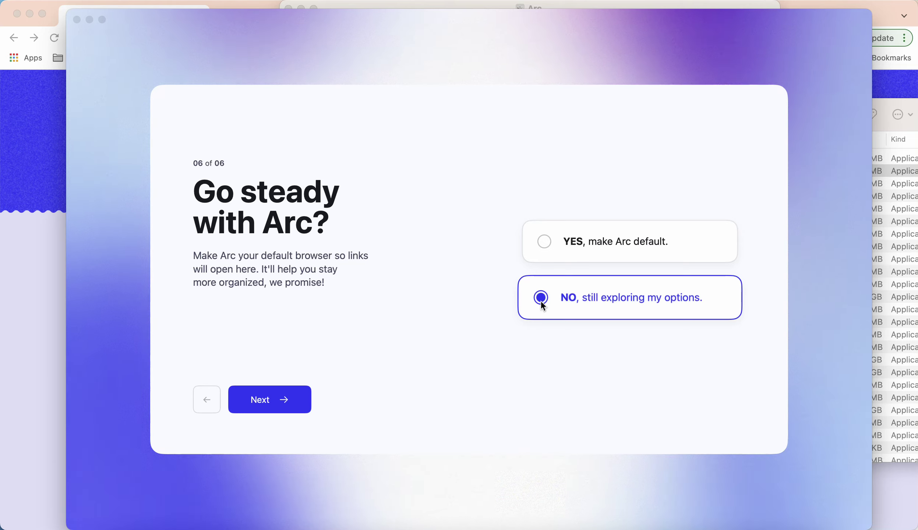
pyautogui.click(269, 401)
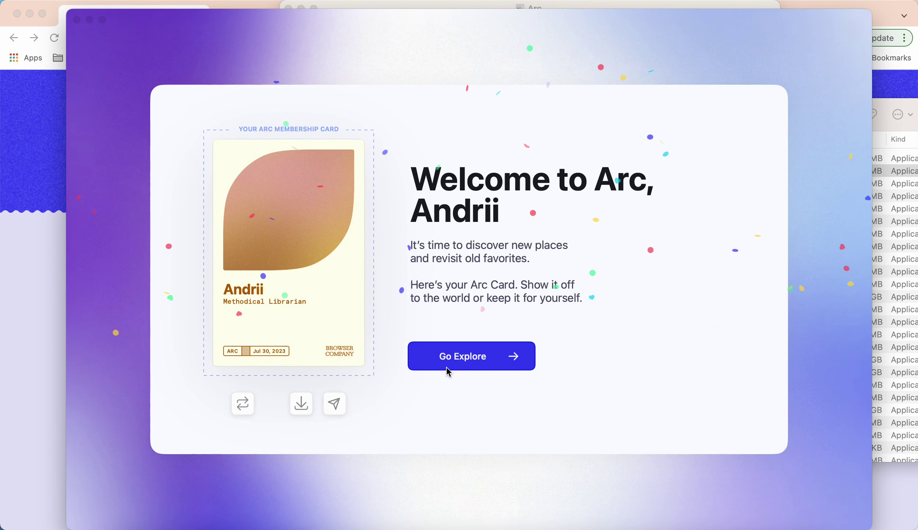
pyautogui.click(447, 368)
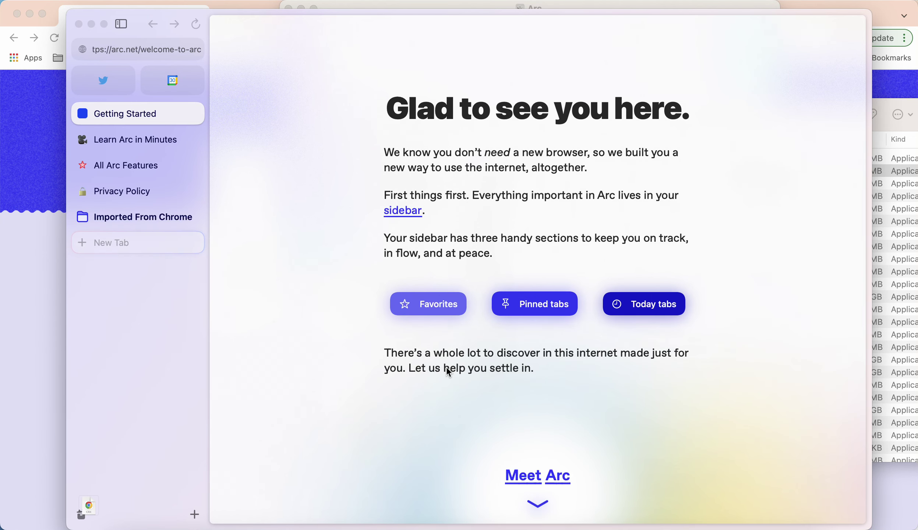
# - Go to the Meet Arc section, scroll down, and open the Master Your Multitasking article
pyautogui.click(529, 480)
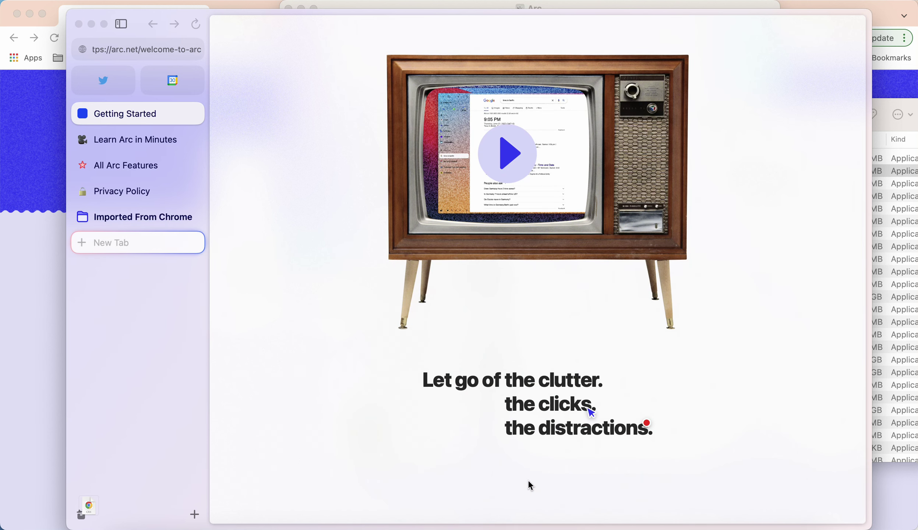
pyautogui.scroll(-5, 554, 394)
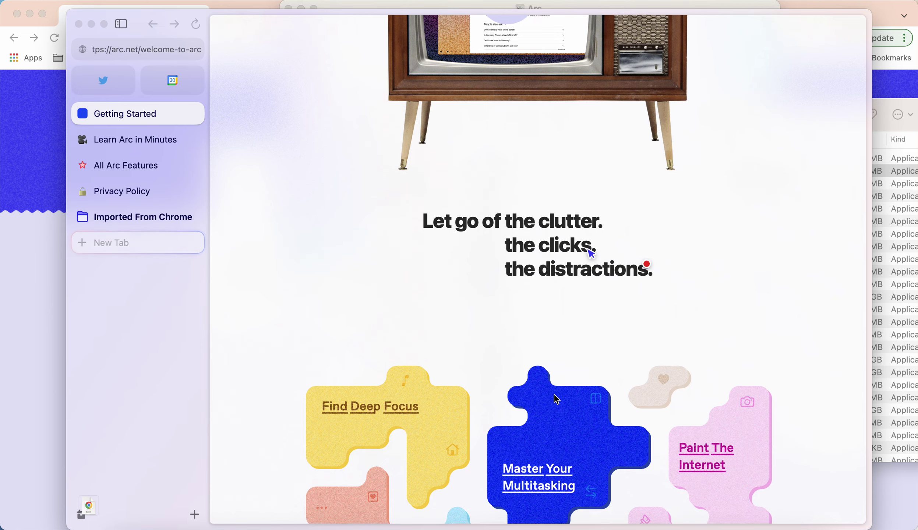
pyautogui.scroll(-6, 554, 394)
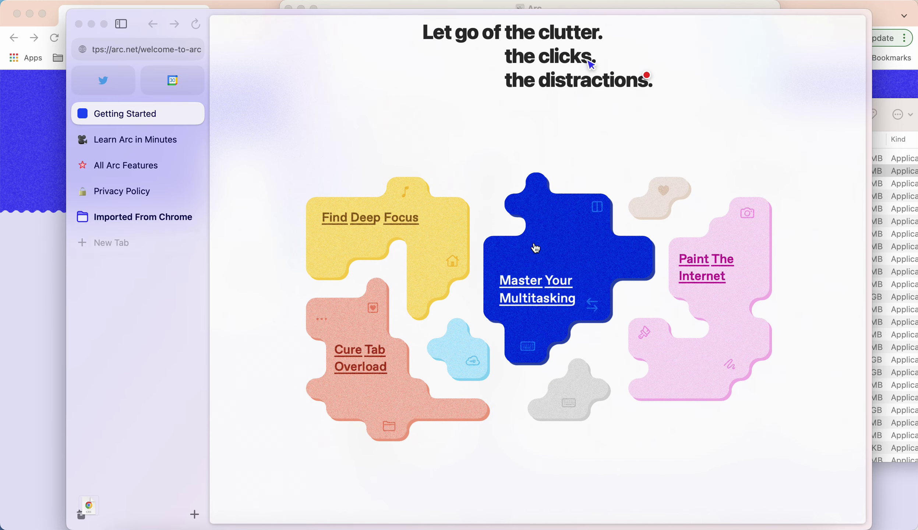
pyautogui.scroll(-3, 512, 268)
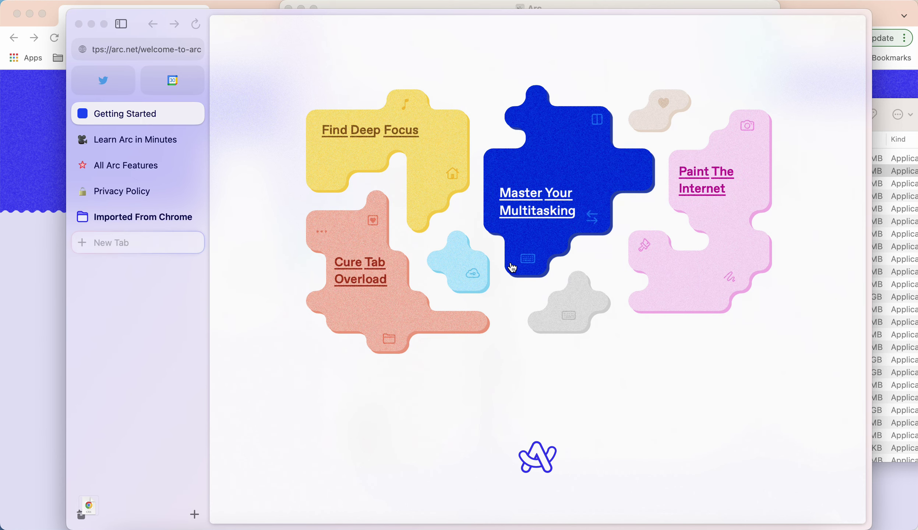
pyautogui.click(548, 178)
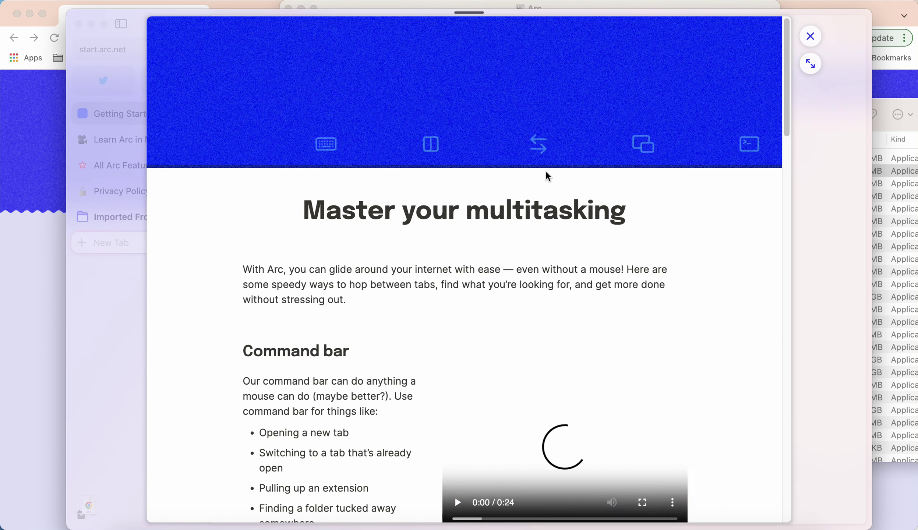
# - Read through the multitasking article, close it, and open the Find Deep Focus article
pyautogui.scroll(-1, 503, 256)
pyautogui.scroll(-1, 504, 257)
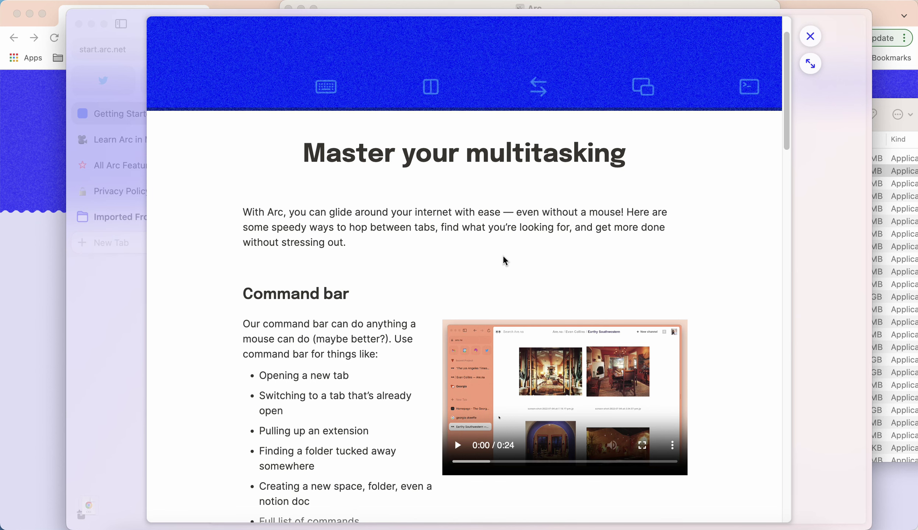
pyautogui.scroll(-10, 503, 260)
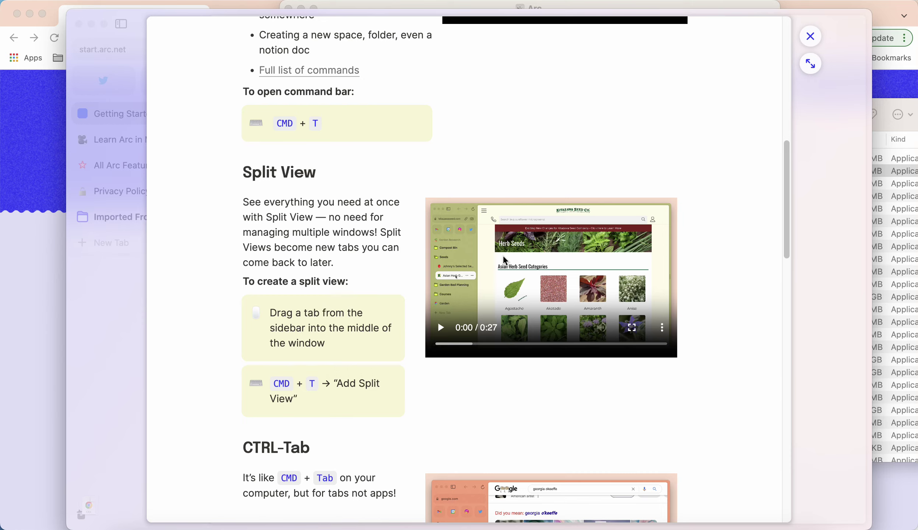
pyautogui.scroll(-10, 505, 260)
pyautogui.scroll(-6, 504, 260)
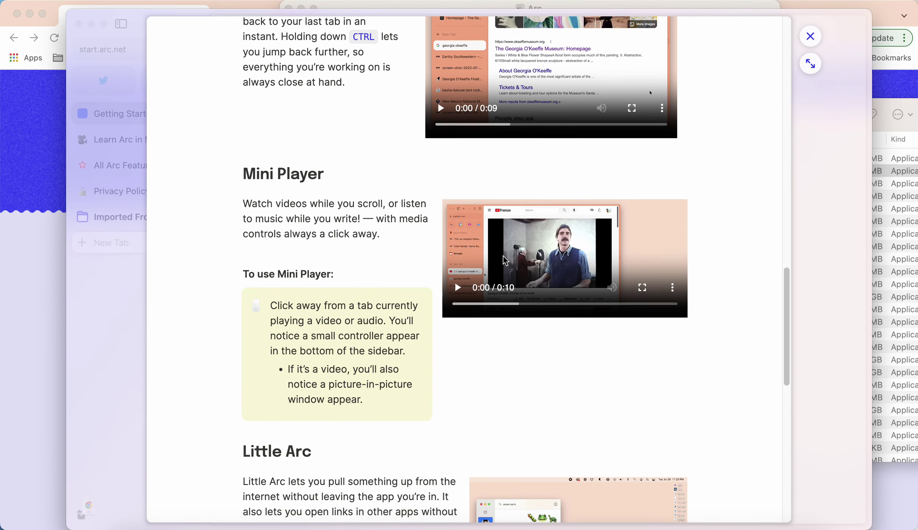
pyautogui.scroll(-3, 503, 259)
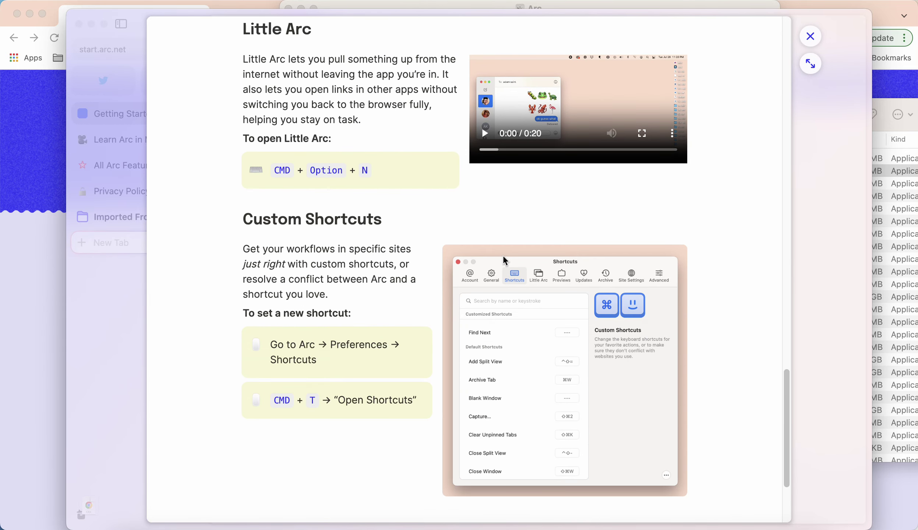
pyautogui.scroll(-3, 503, 255)
pyautogui.scroll(20, 503, 256)
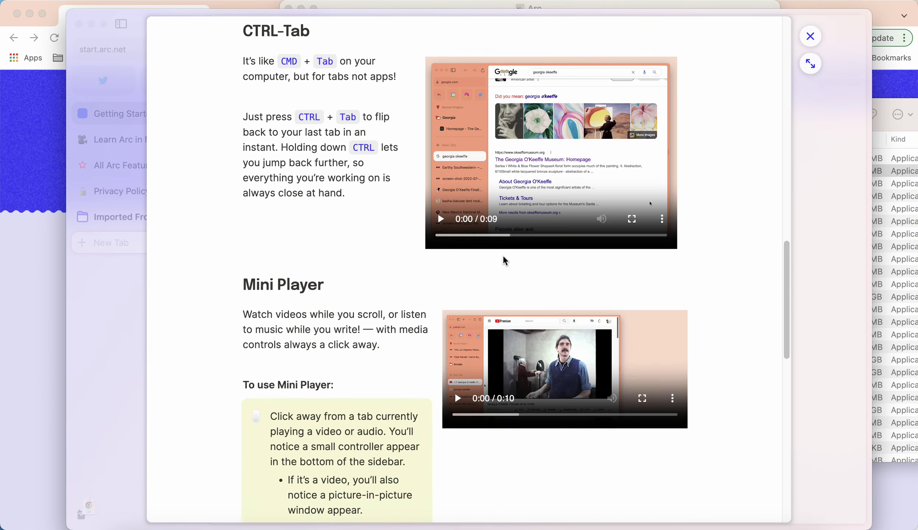
pyautogui.click(811, 36)
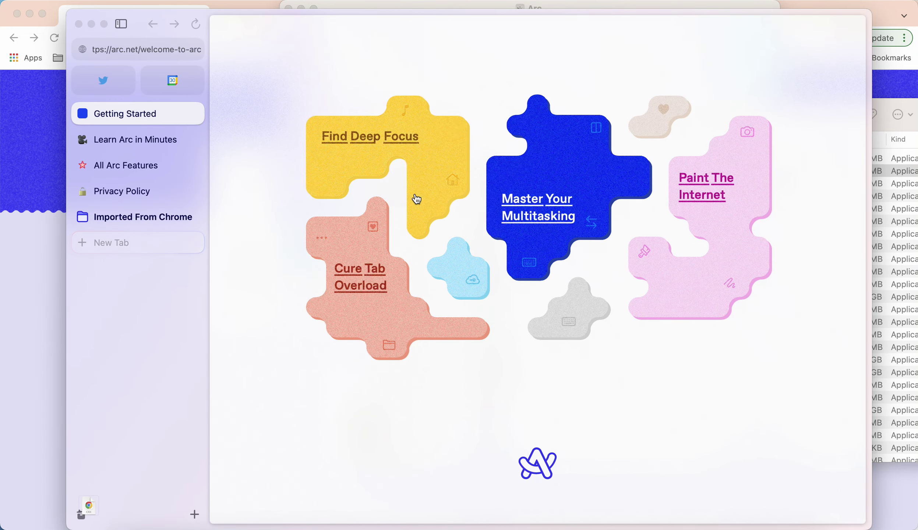
pyautogui.click(329, 176)
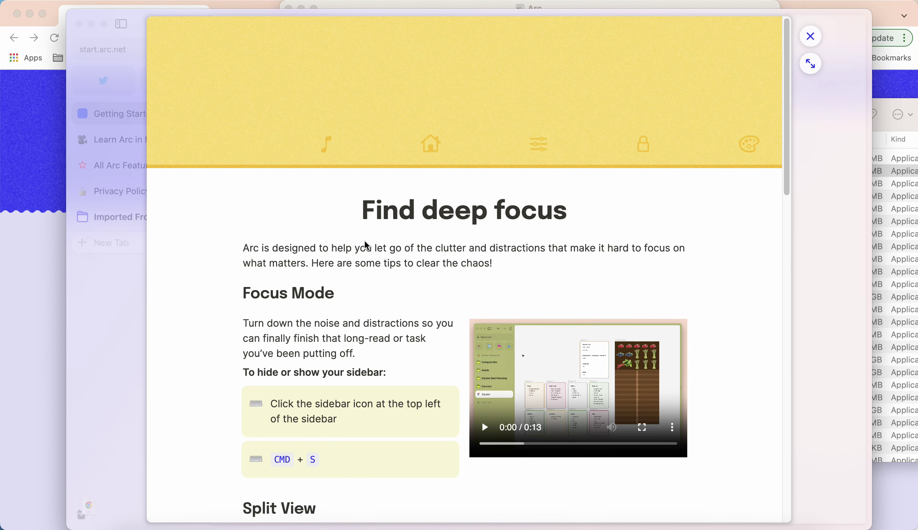
# - Read through the Find Deep Focus article and close it
pyautogui.scroll(-10, 366, 245)
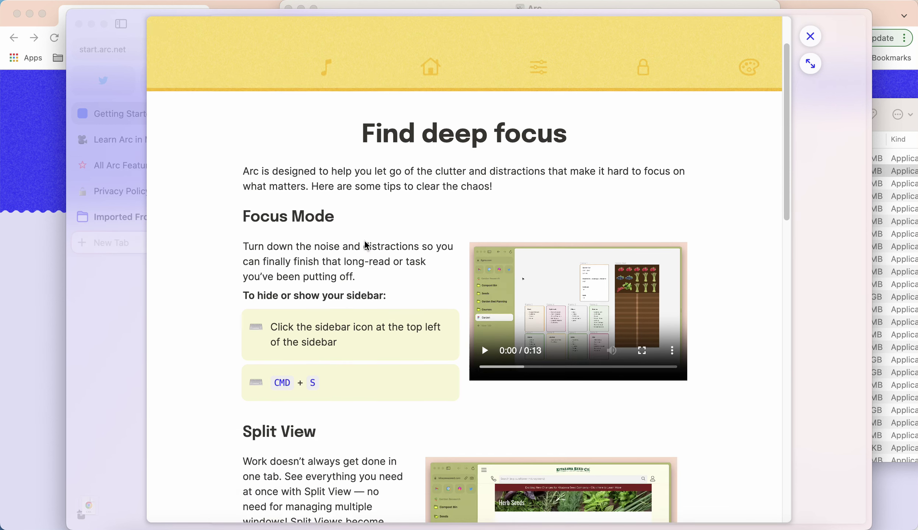
pyautogui.scroll(-5, 365, 242)
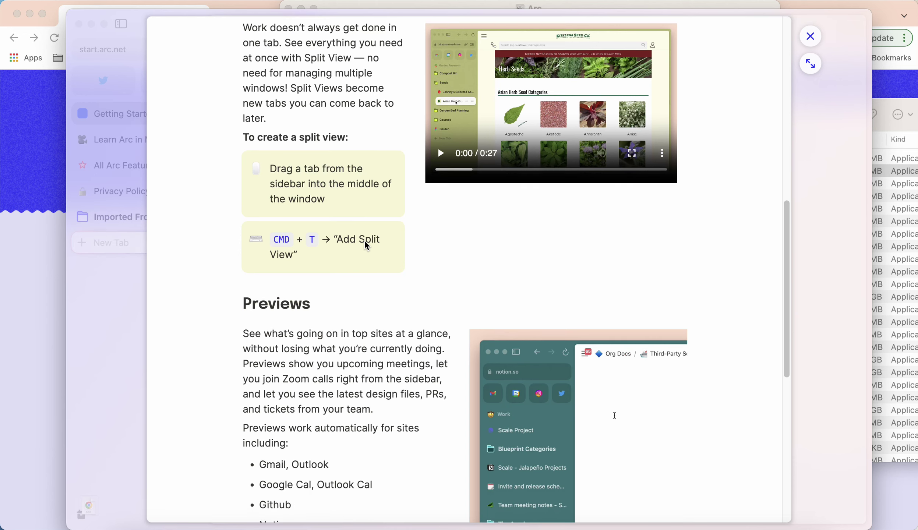
pyautogui.scroll(-8, 365, 242)
pyautogui.scroll(-4, 364, 245)
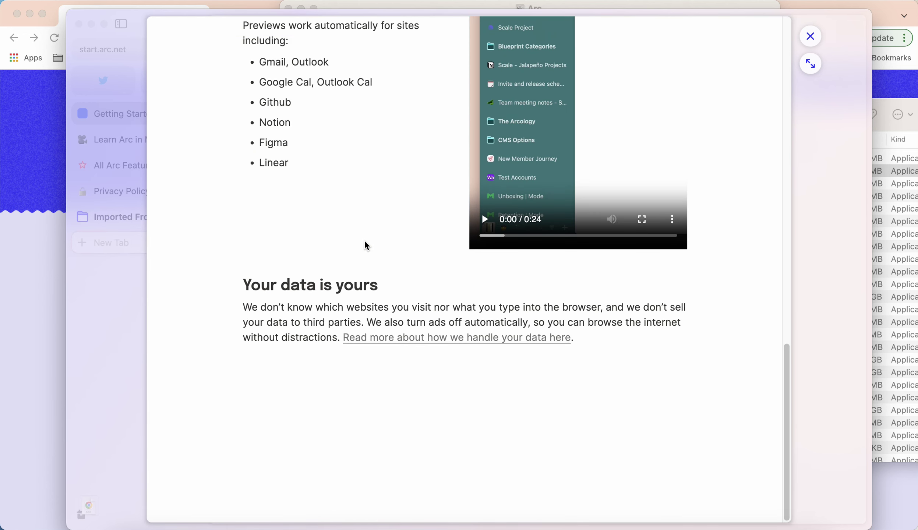
pyautogui.scroll(20, 619, 150)
pyautogui.click(811, 34)
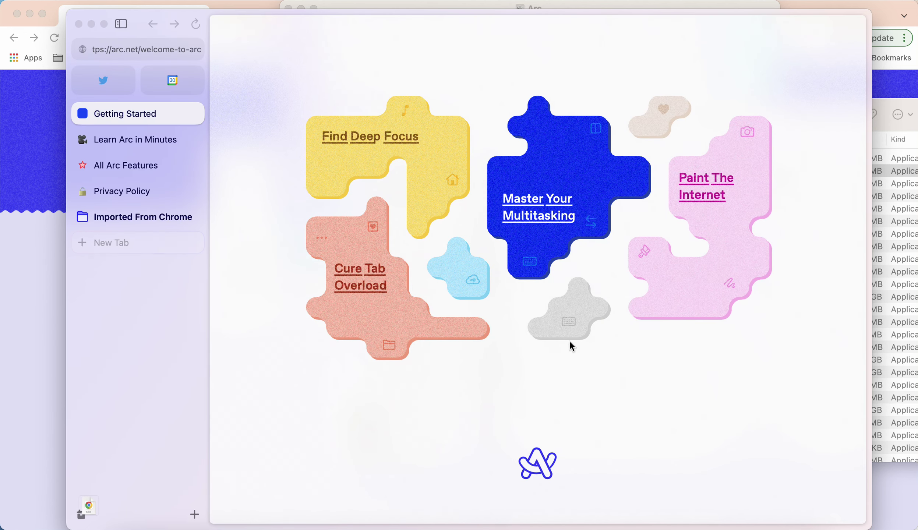
# - Glance at the keyboard shortcuts settings, then read and close the Cure Tab Overload article
pyautogui.click(564, 315)
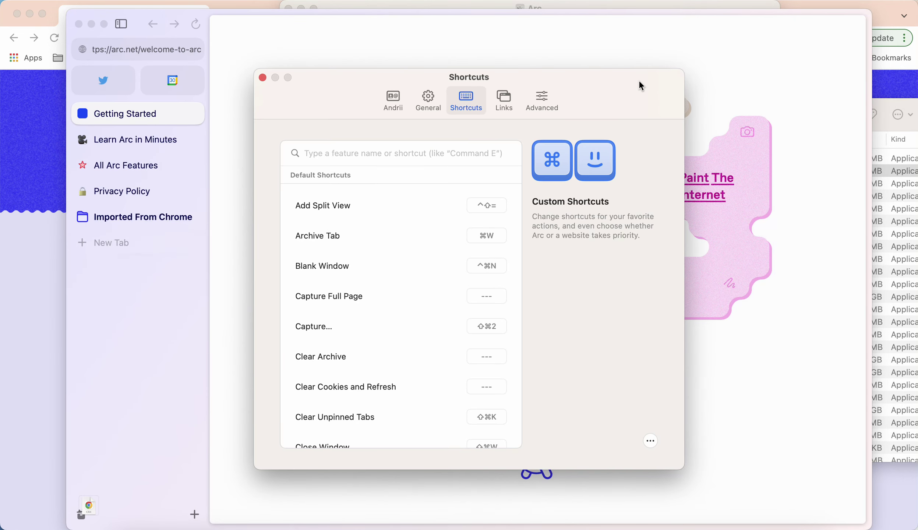
pyautogui.click(262, 77)
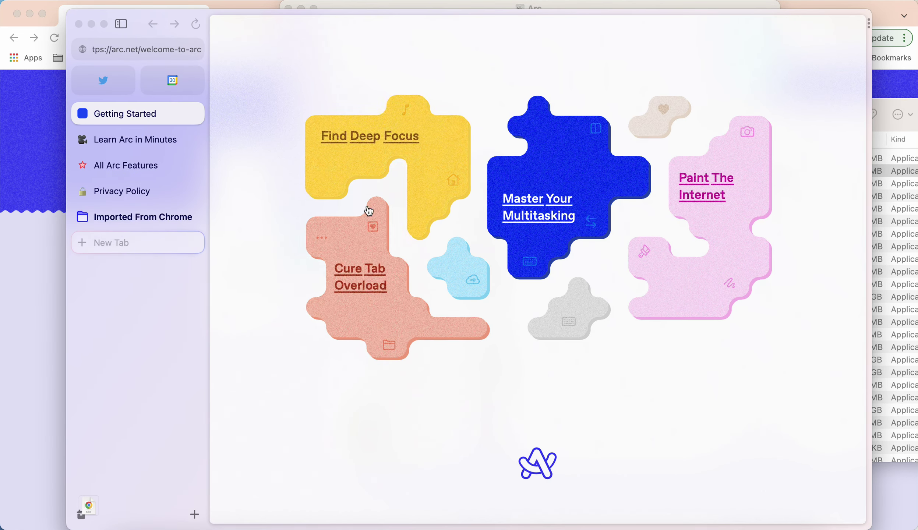
pyautogui.click(361, 316)
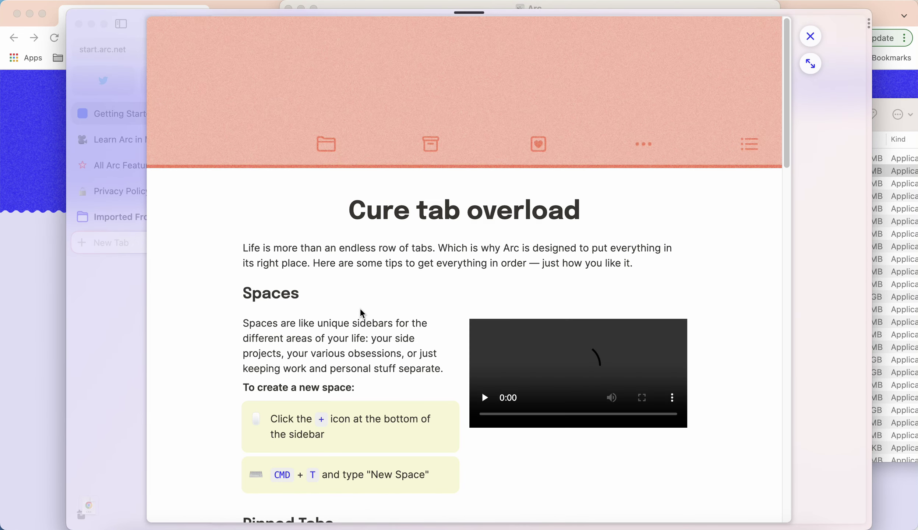
pyautogui.scroll(-10, 452, 321)
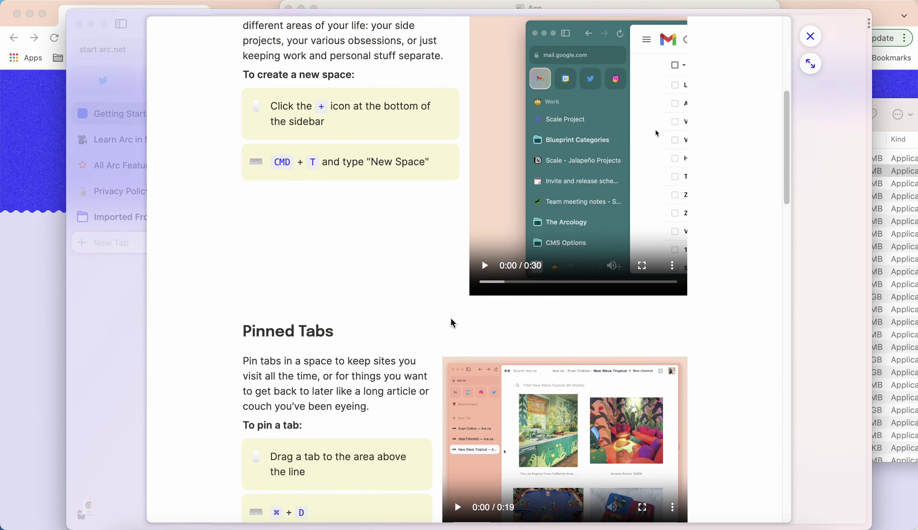
pyautogui.scroll(-15, 450, 318)
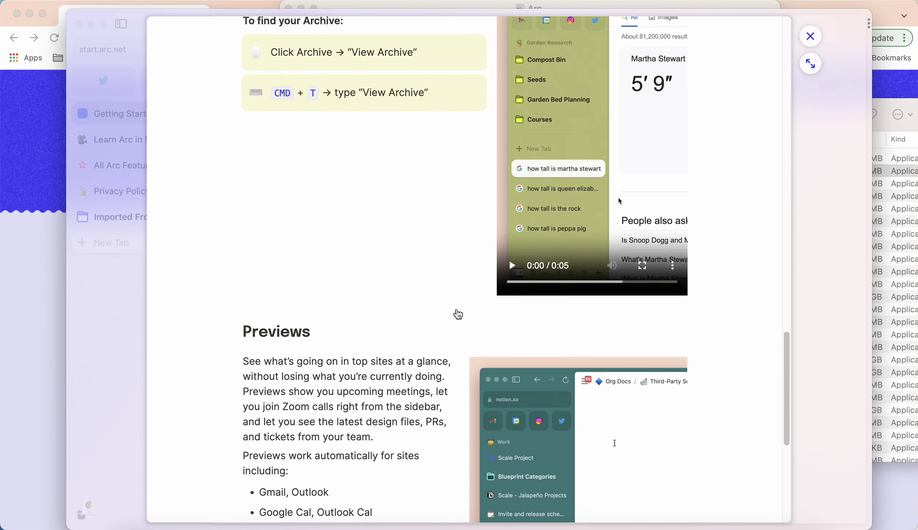
pyautogui.click(811, 37)
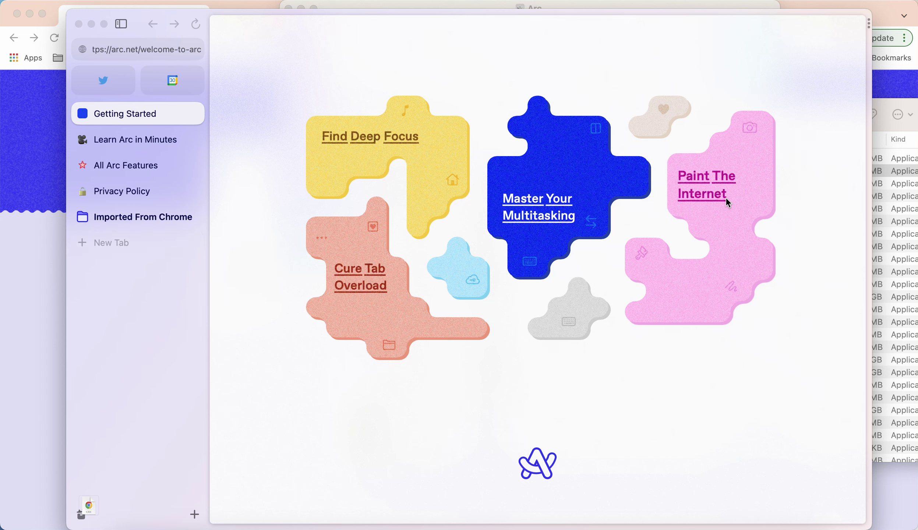
pyautogui.moveTo(192, 78)
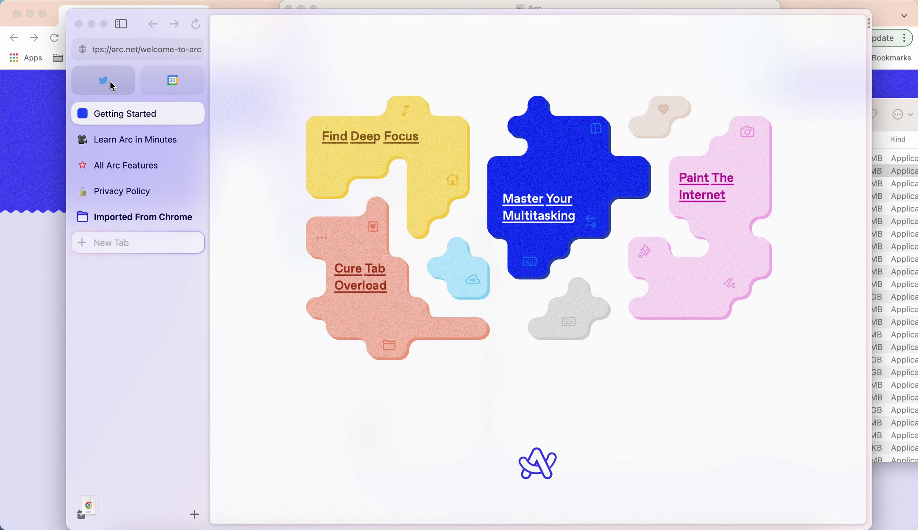
pyautogui.click(104, 218)
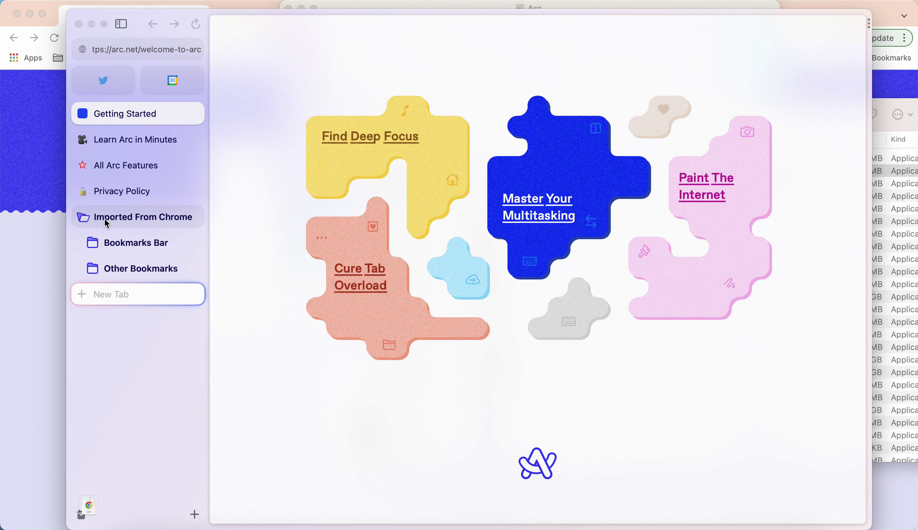
pyautogui.click(104, 218)
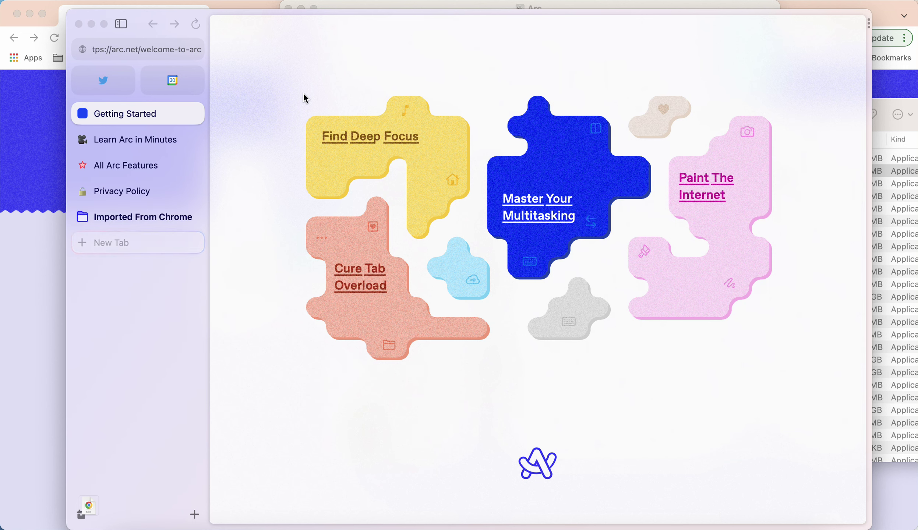
pyautogui.click(86, 505)
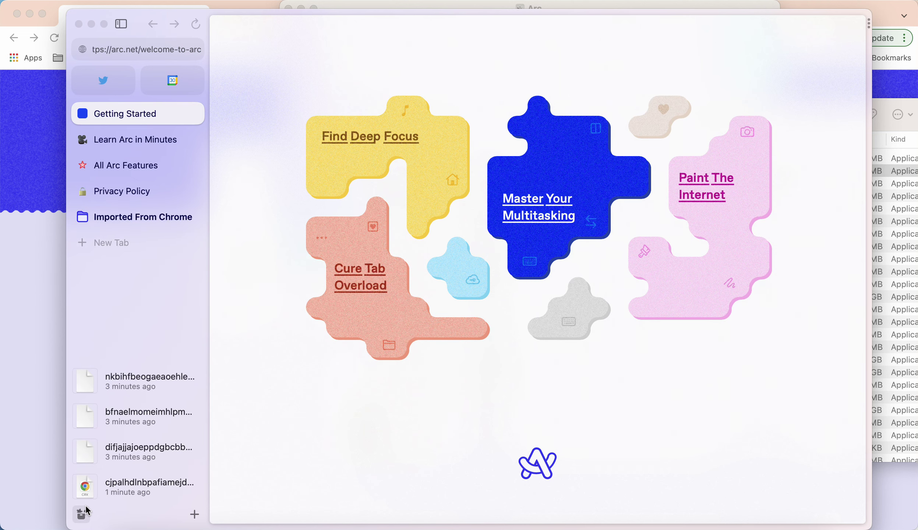
# - Open google.com in a new tab and search for 'hello'
pyautogui.click(165, 52)
pyautogui.write('googl')
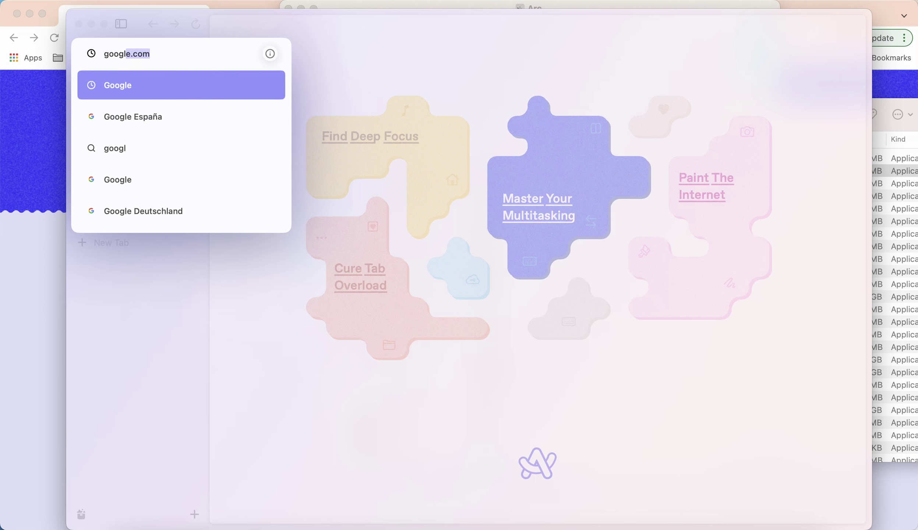
pyautogui.press('Return')
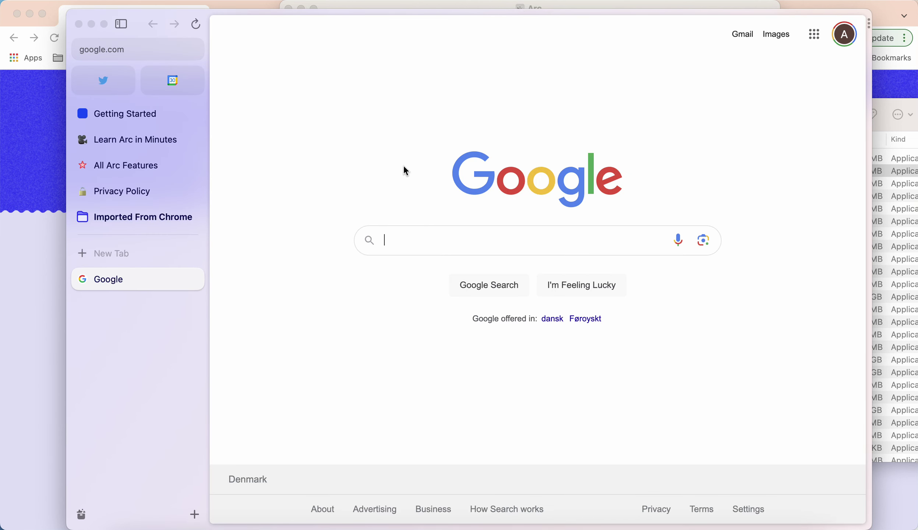
pyautogui.write('hello')
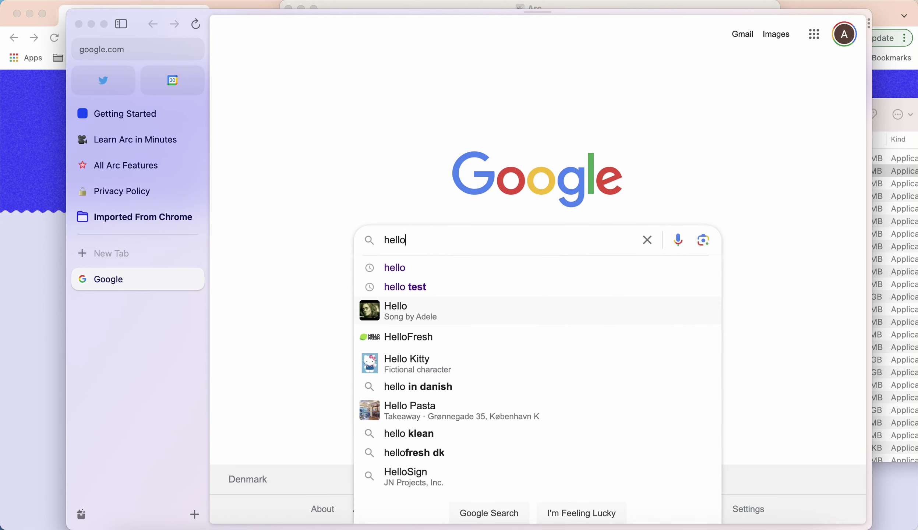
pyautogui.press('Return')
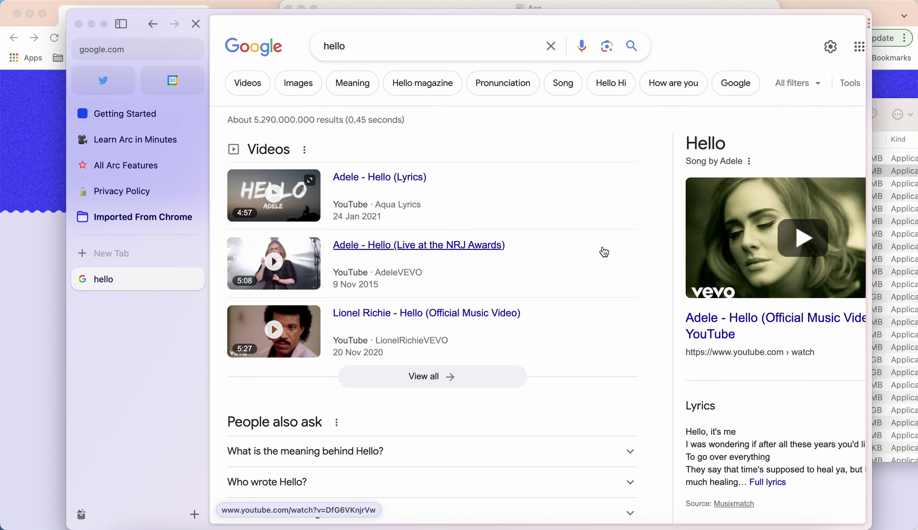
# - Resize and reposition the Arc window showing the results, then glance at the File menu
pyautogui.hscroll(2, 589, 86)
pyautogui.hscroll(-2, 589, 87)
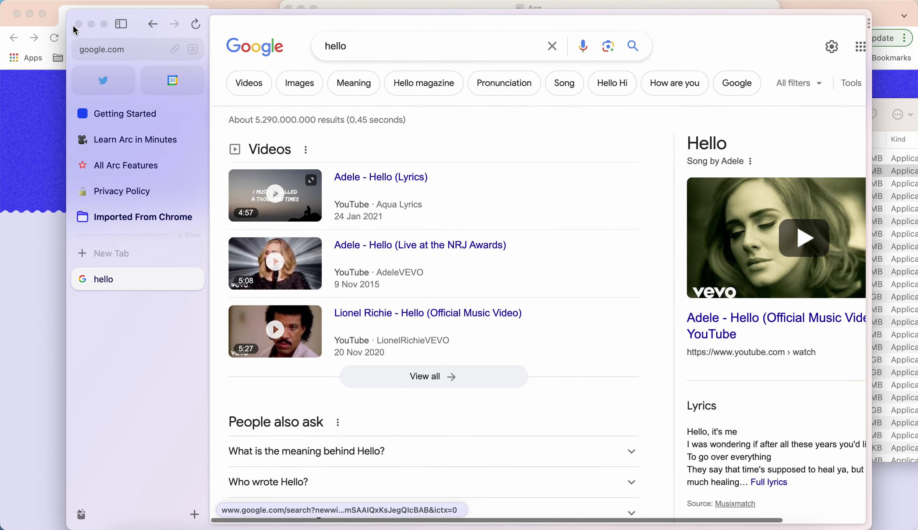
pyautogui.moveTo(68, 9)
pyautogui.mouseDown()
pyautogui.moveTo(3, 2)
pyautogui.moveTo(47, 1)
pyautogui.moveTo(71, 21)
pyautogui.mouseUp()
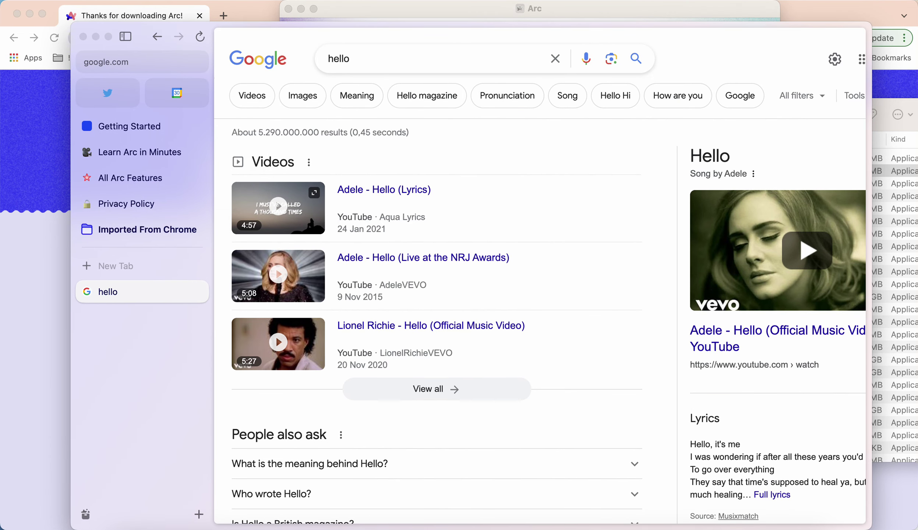
pyautogui.click(50, 1)
# - Open Arc's Settings from the Arc app menu
pyautogui.click(50, 1)
pyautogui.click(27, 1)
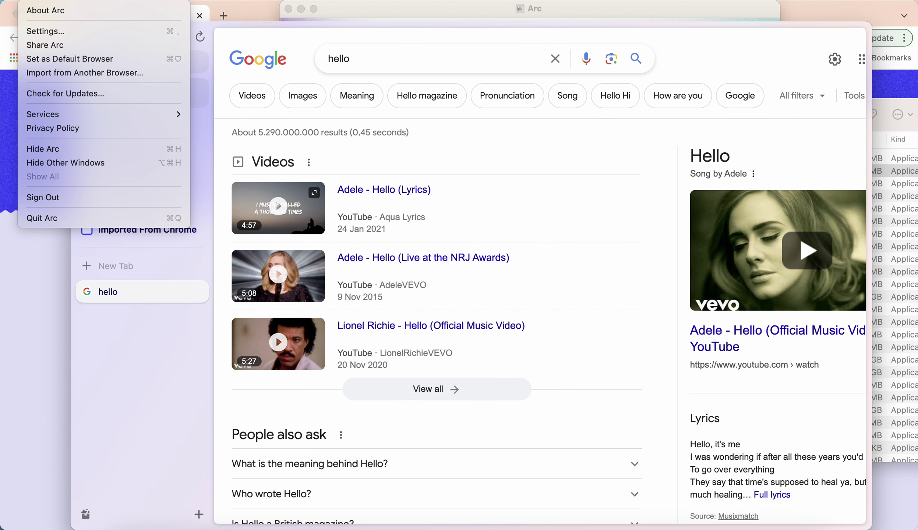
pyautogui.click(34, 31)
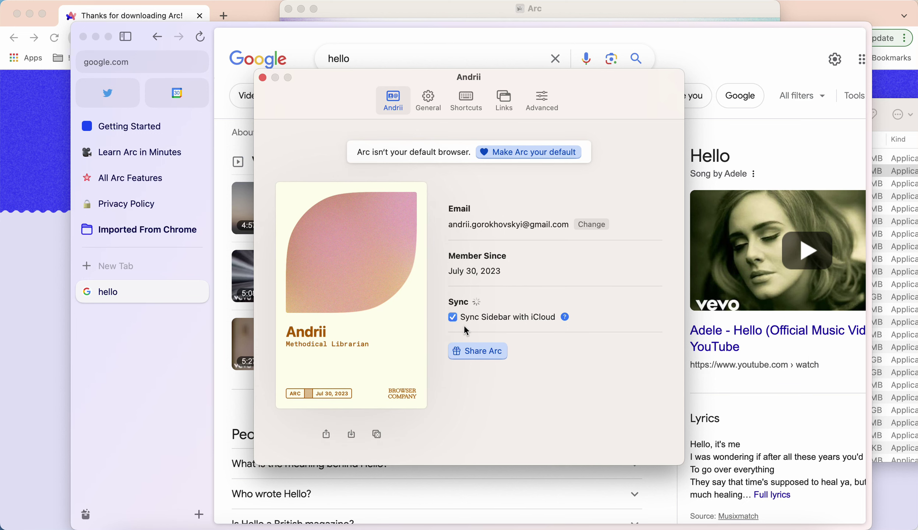
# - Browse the General, Shortcuts, Links and Advanced settings tabs, then close Settings
pyautogui.click(425, 106)
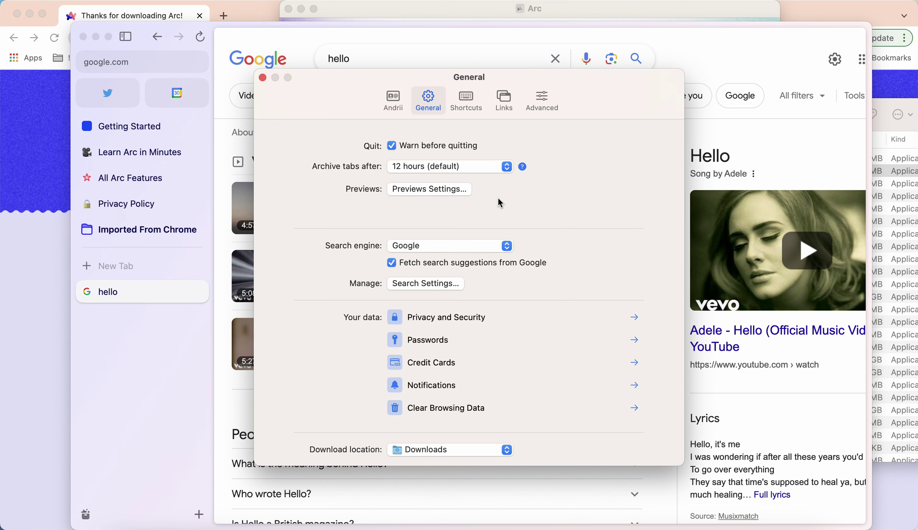
pyautogui.click(472, 99)
pyautogui.scroll(-10, 424, 303)
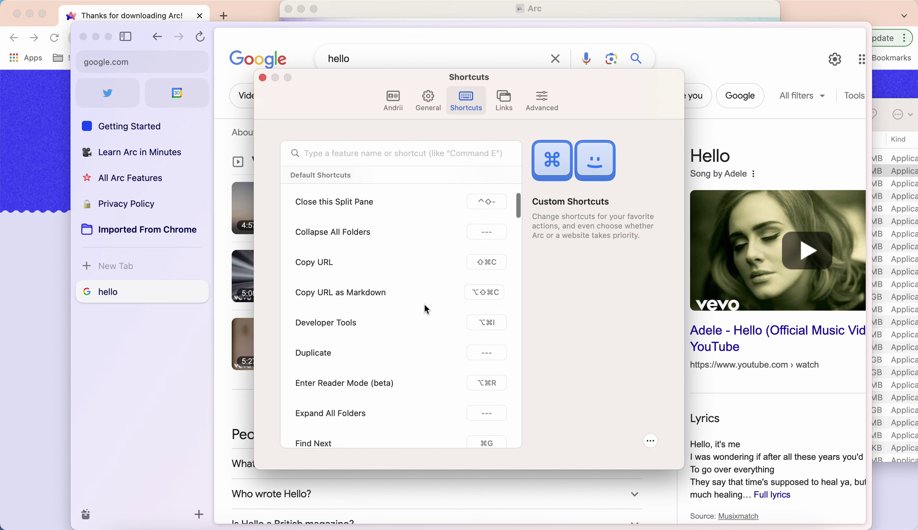
pyautogui.scroll(10, 424, 304)
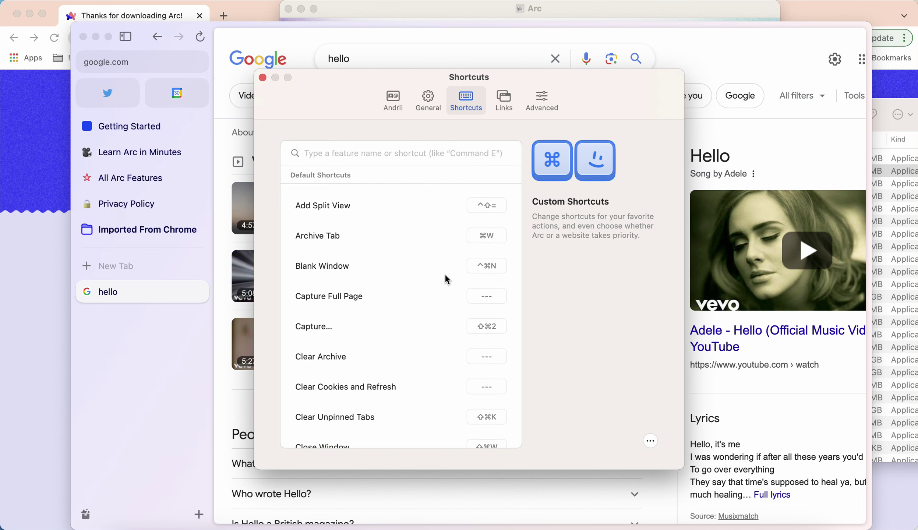
pyautogui.click(504, 99)
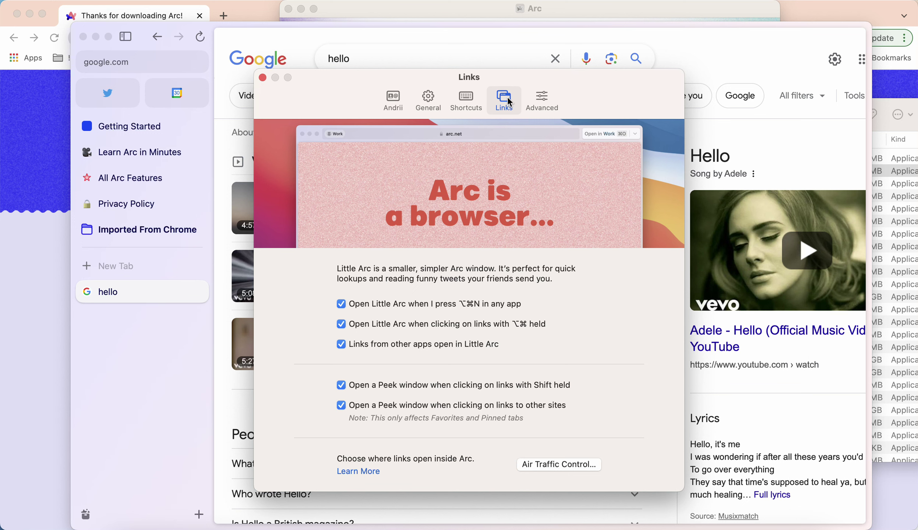
pyautogui.click(544, 103)
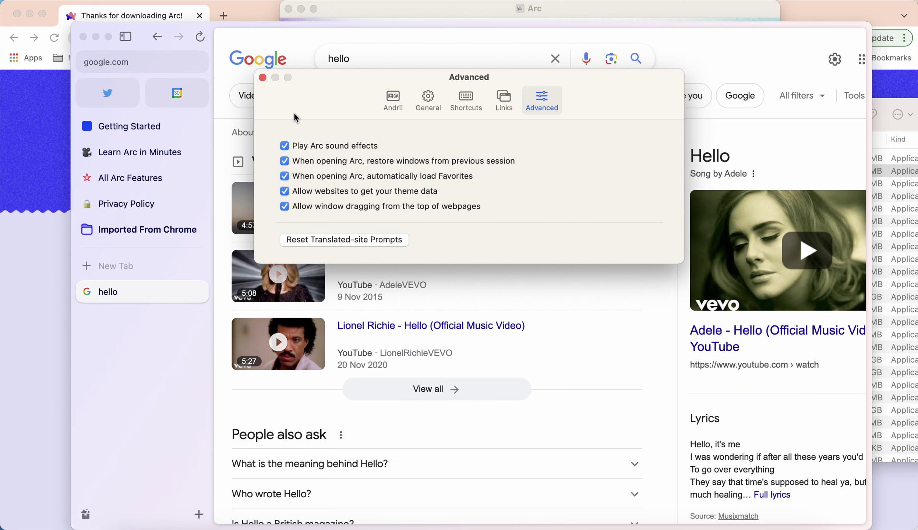
pyautogui.click(263, 77)
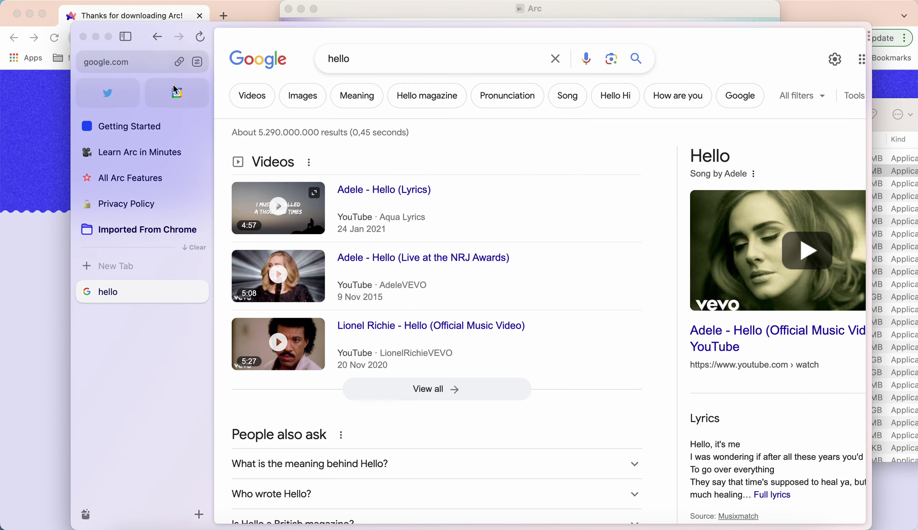
# - Create a second Space and flip between it and the first Space
pyautogui.click(199, 514)
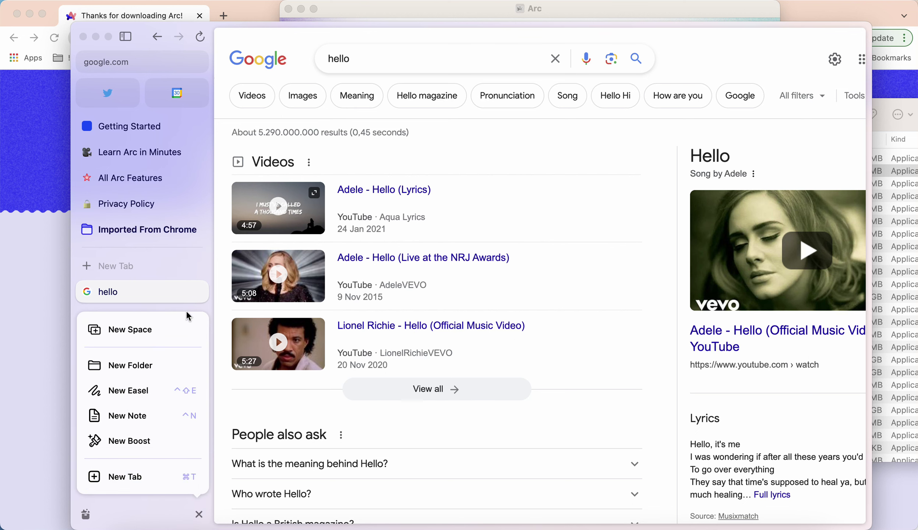
pyautogui.click(167, 326)
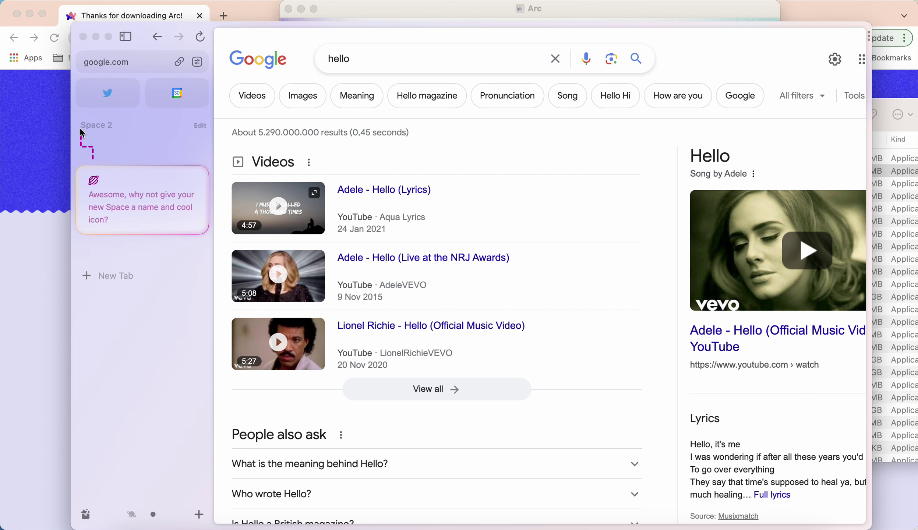
pyautogui.click(199, 126)
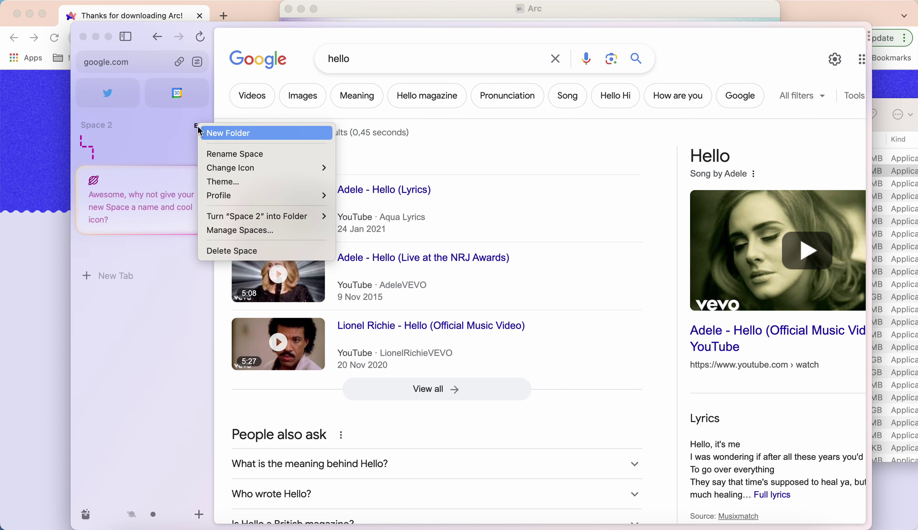
pyautogui.click(173, 127)
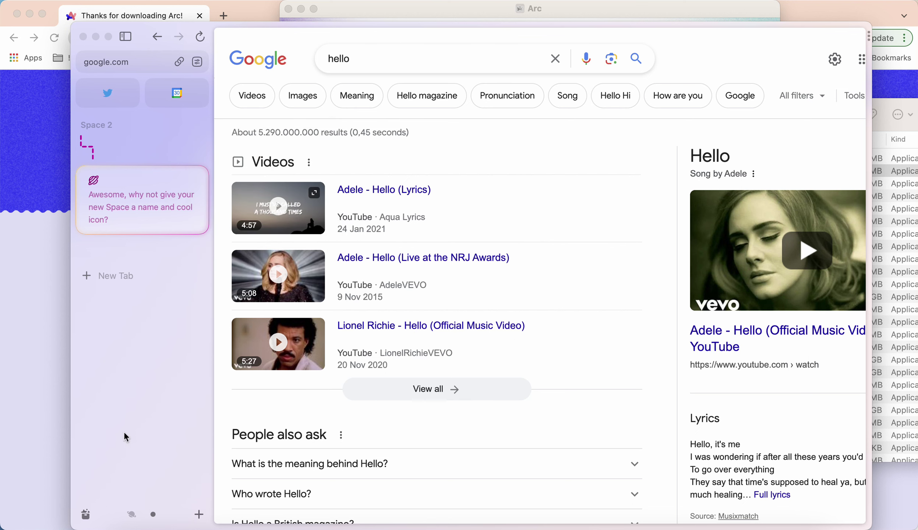
pyautogui.click(132, 514)
pyautogui.click(153, 516)
pyautogui.click(132, 514)
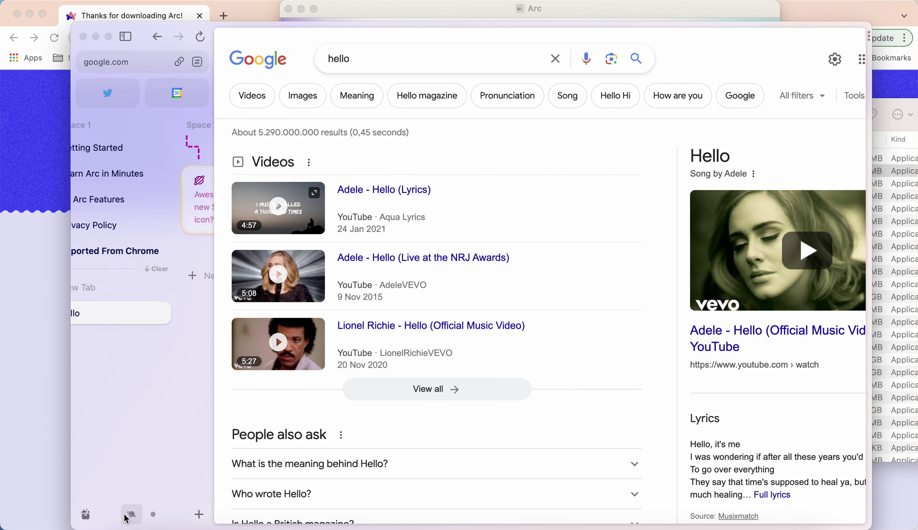
pyautogui.click(153, 515)
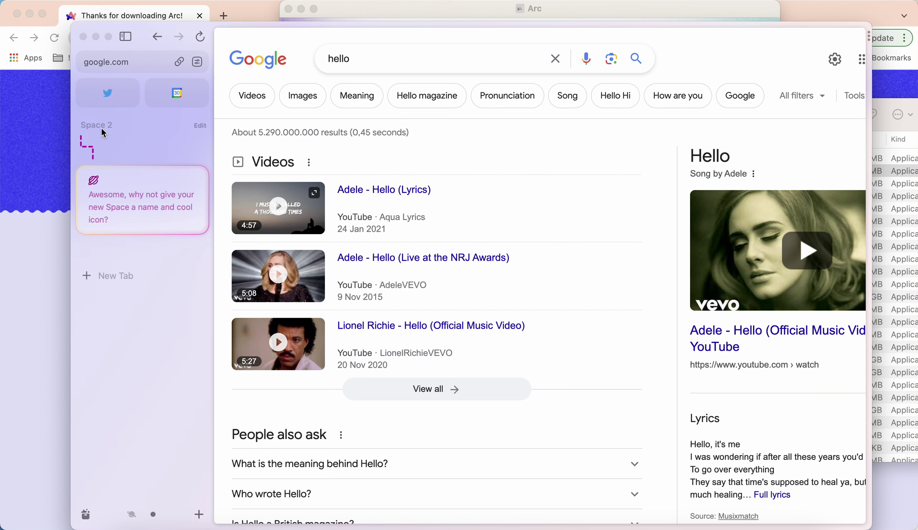
# - Rename Space 2 to 'Test'
pyautogui.click(200, 126)
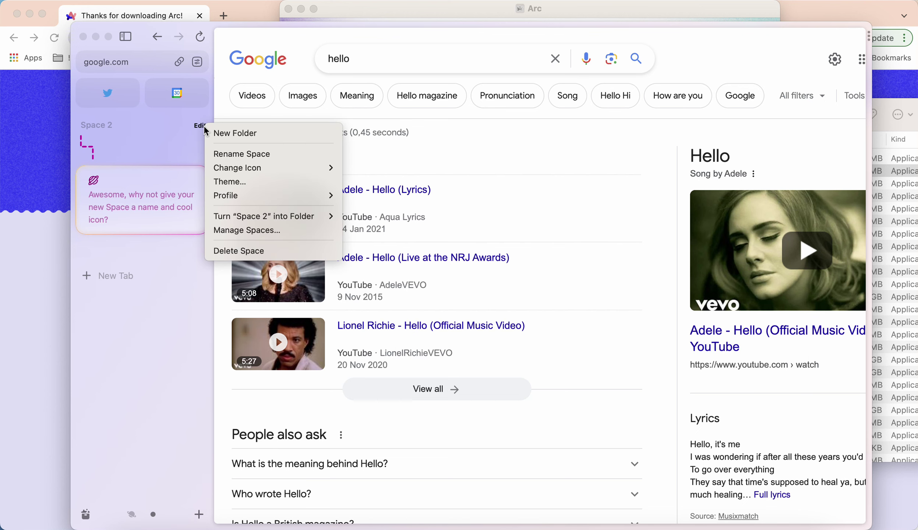
pyautogui.click(231, 159)
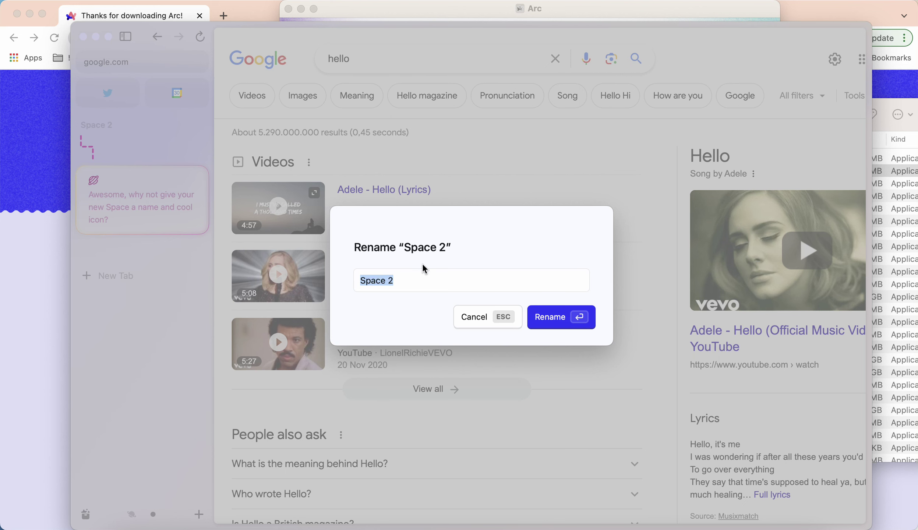
pyautogui.write('Test')
pyautogui.click(561, 319)
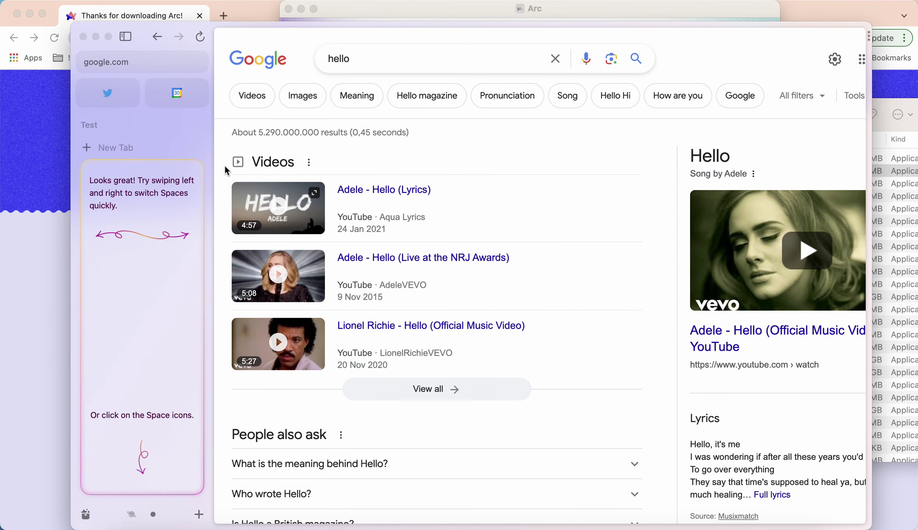
# - Add an Untitled folder, then a blank Untitled Easel, to the Test Space's sidebar
pyautogui.hscroll(-5, 143, 226)
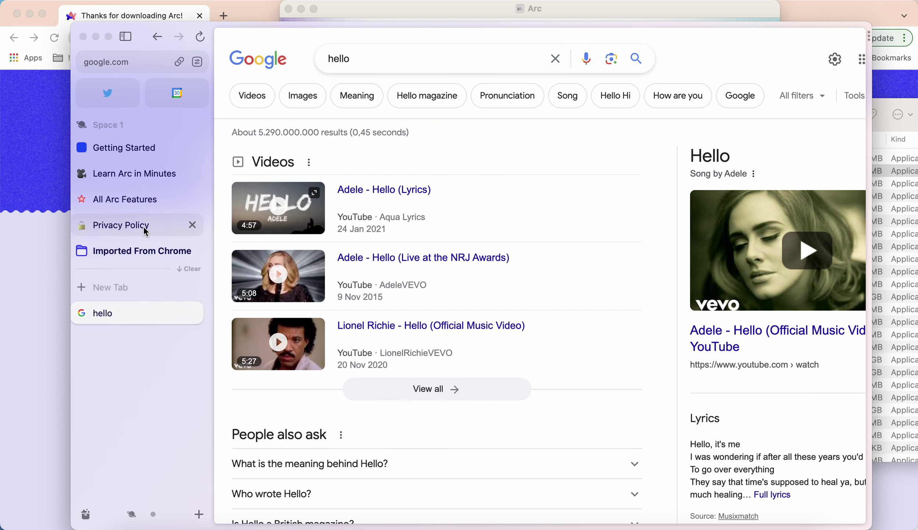
pyautogui.hscroll(3, 144, 226)
pyautogui.hscroll(-5, 144, 226)
pyautogui.hscroll(5, 144, 226)
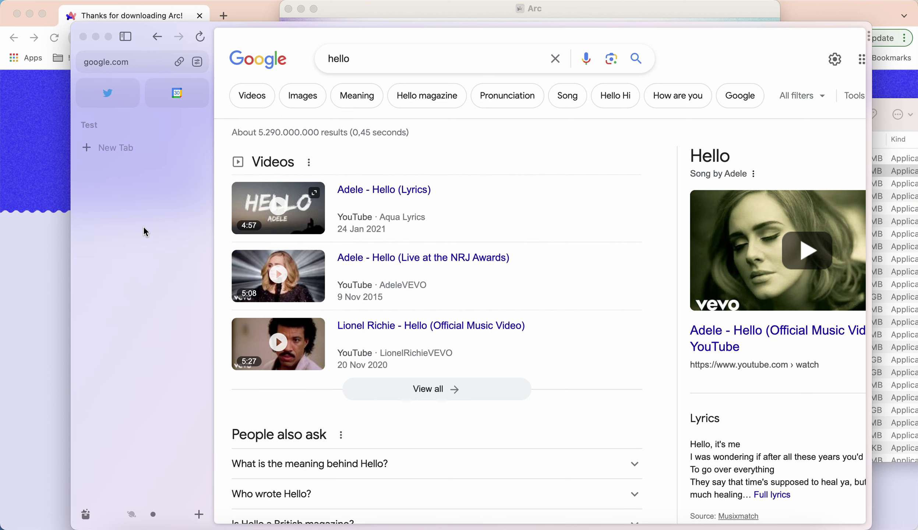
pyautogui.hscroll(-5, 144, 226)
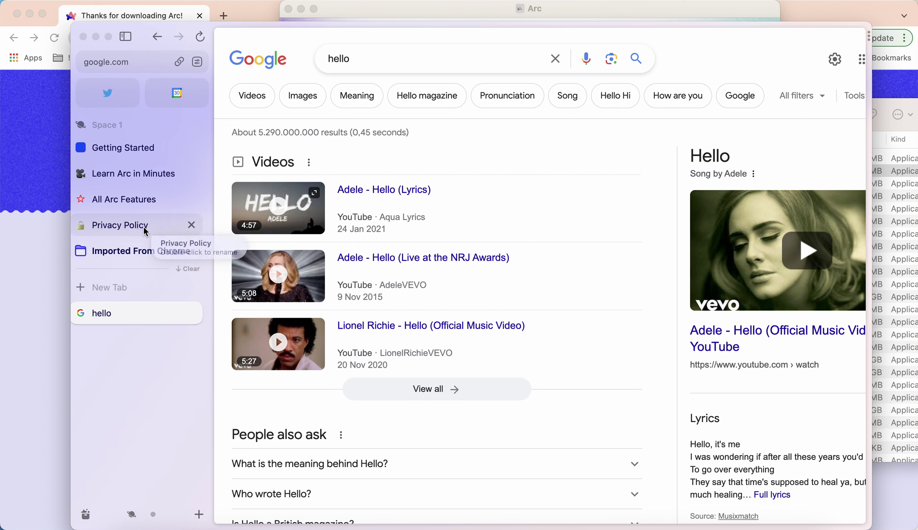
pyautogui.hscroll(5, 144, 226)
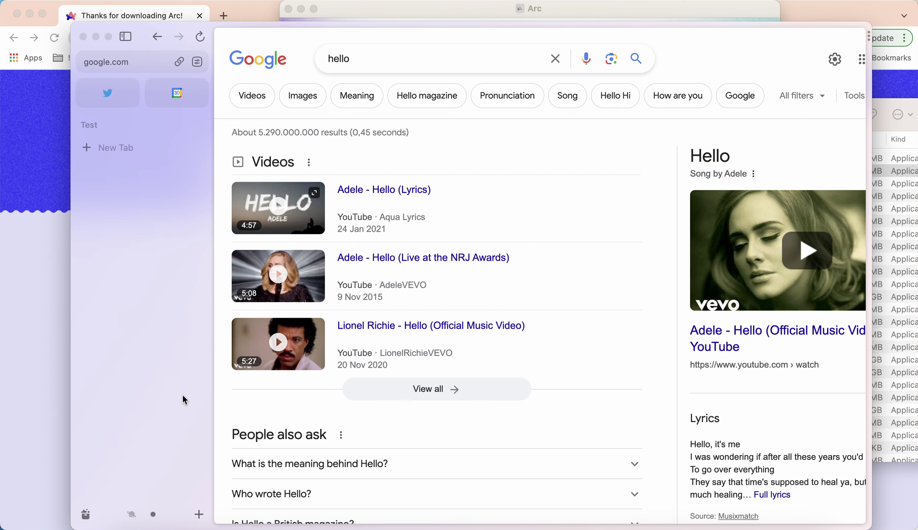
pyautogui.click(199, 514)
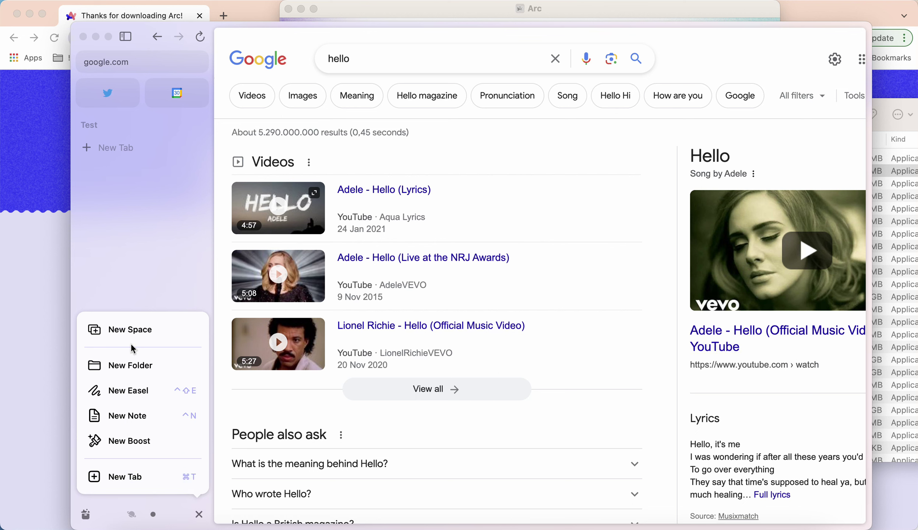
pyautogui.click(132, 369)
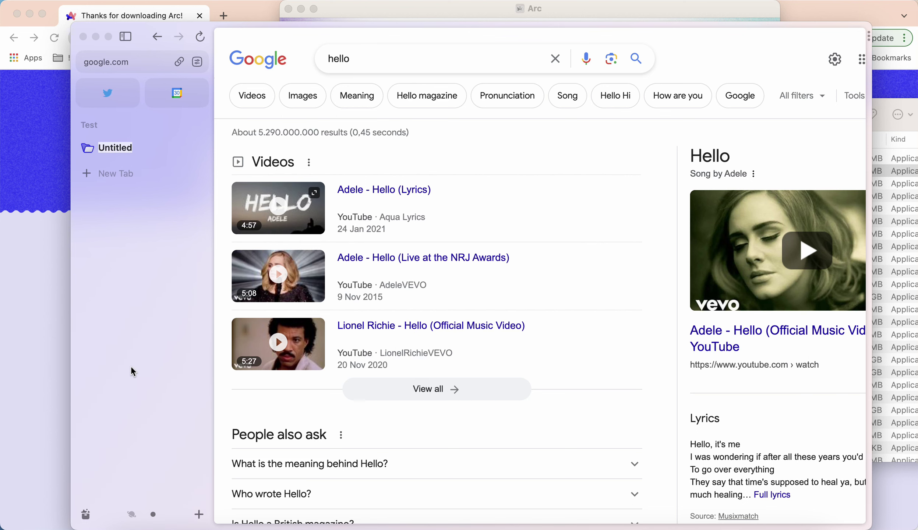
pyautogui.click(199, 515)
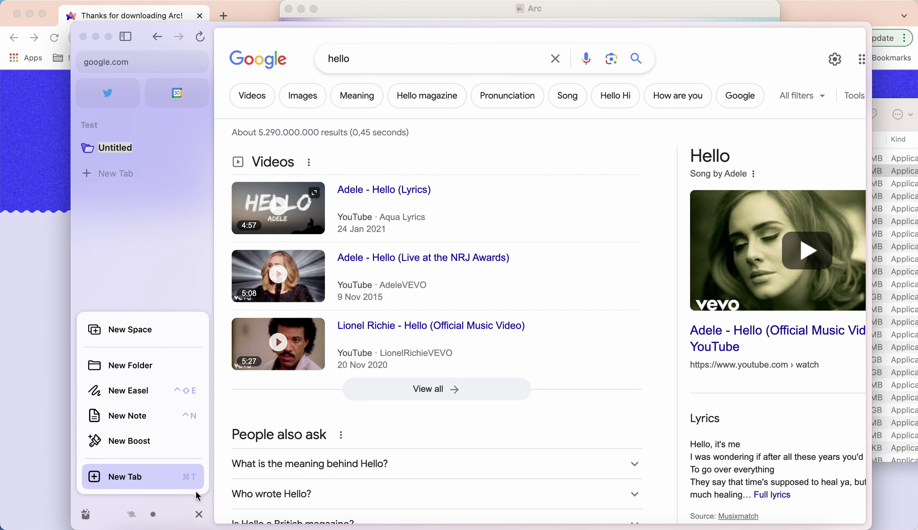
pyautogui.click(161, 395)
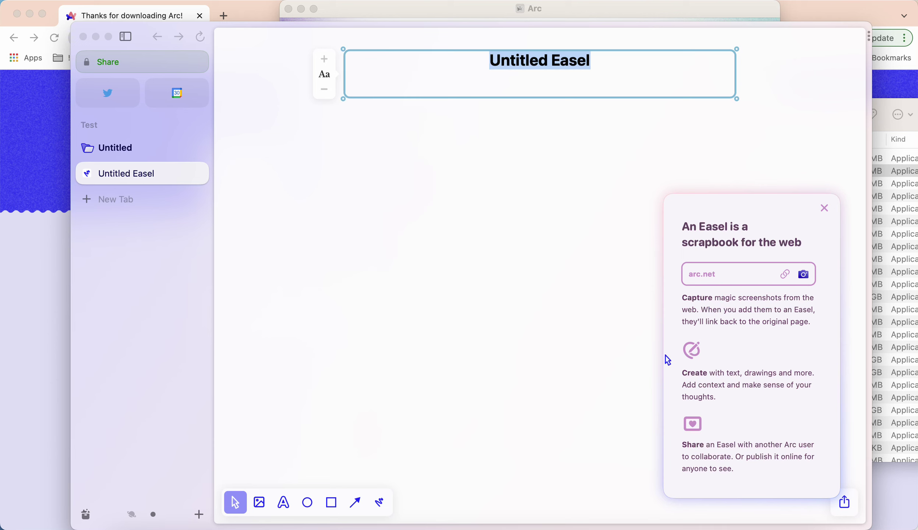
# - Retitle the new easel 'Easel' and finish editing on the blank canvas
pyautogui.write('Easel')
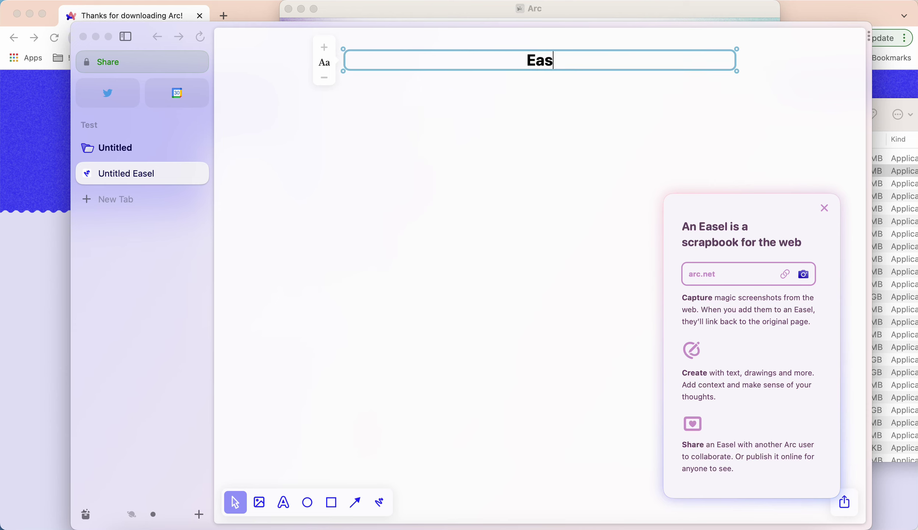
pyautogui.click(442, 190)
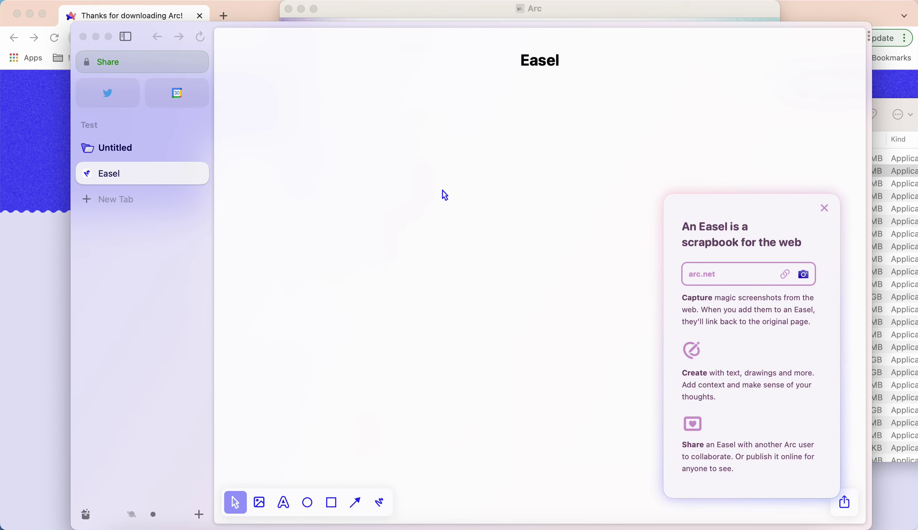
pyautogui.moveTo(380, 158); pyautogui.dragTo(538, 299)
pyautogui.click(199, 515)
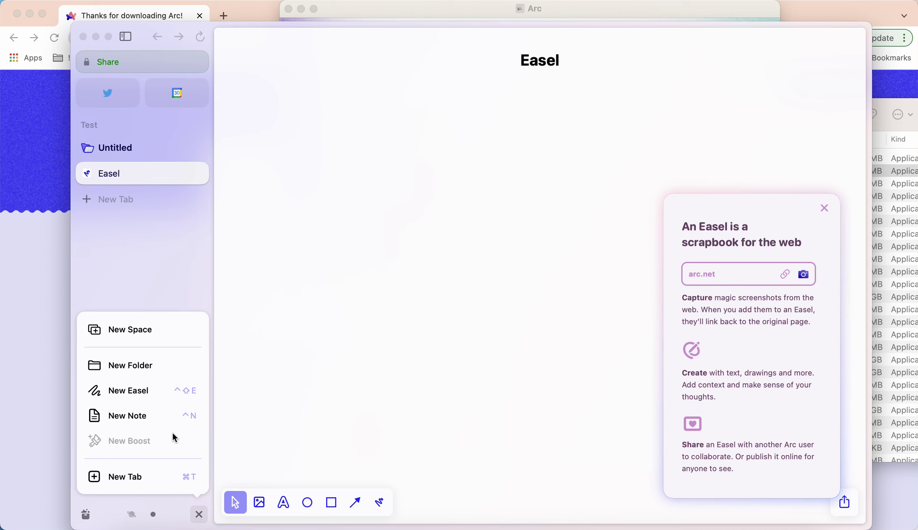
# - Create a new note titled 'Note' in the Test Space
pyautogui.click(160, 416)
pyautogui.click(365, 95)
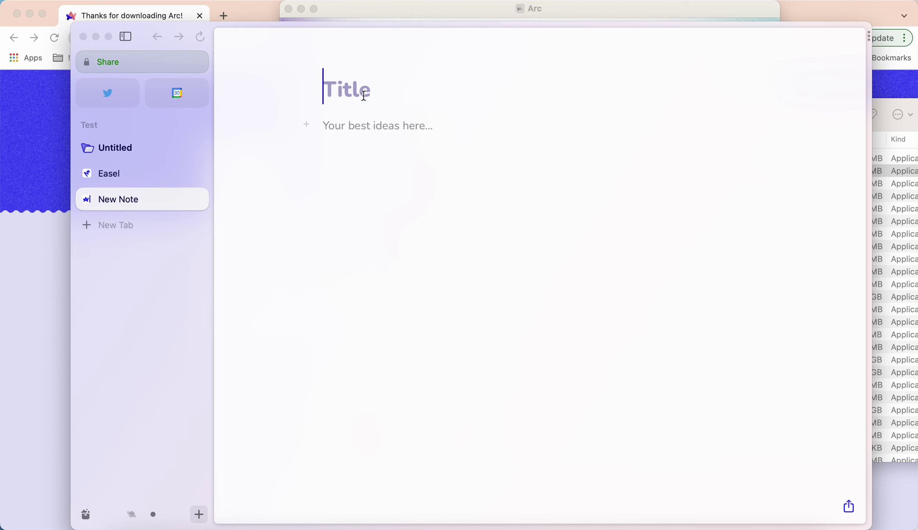
pyautogui.write('Note')
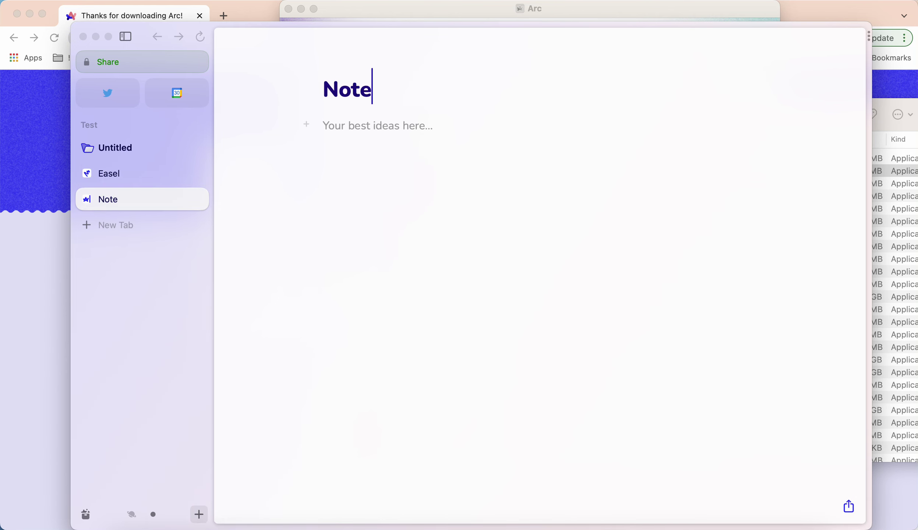
# - Switch to Space 1 and back to Test, then open the Easel
pyautogui.click(198, 514)
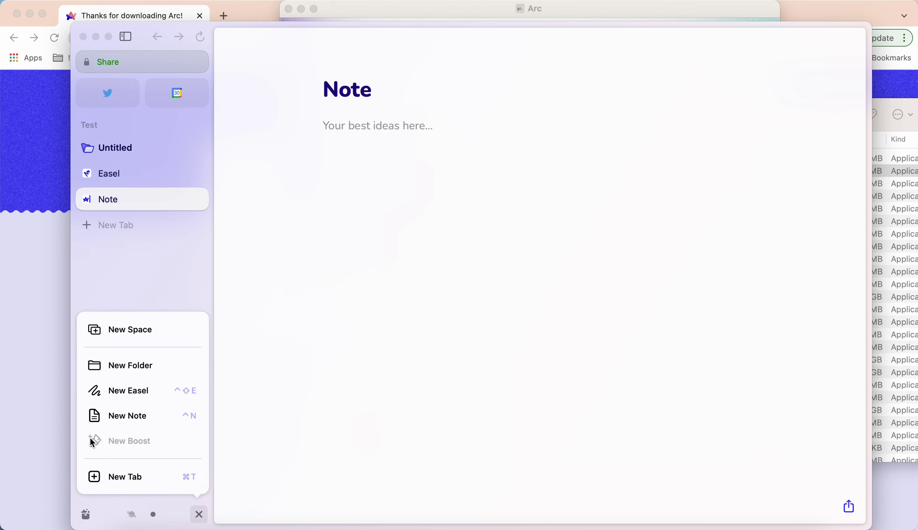
pyautogui.click(160, 257)
pyautogui.click(131, 514)
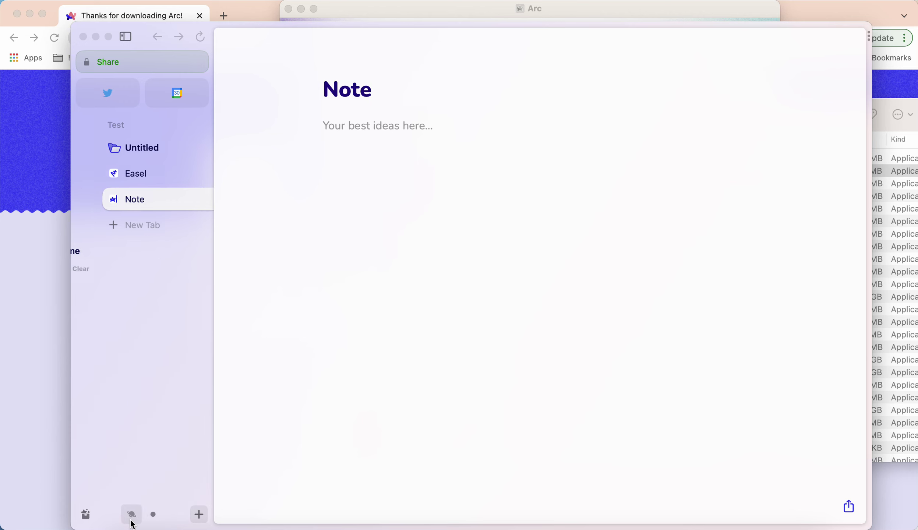
pyautogui.click(199, 515)
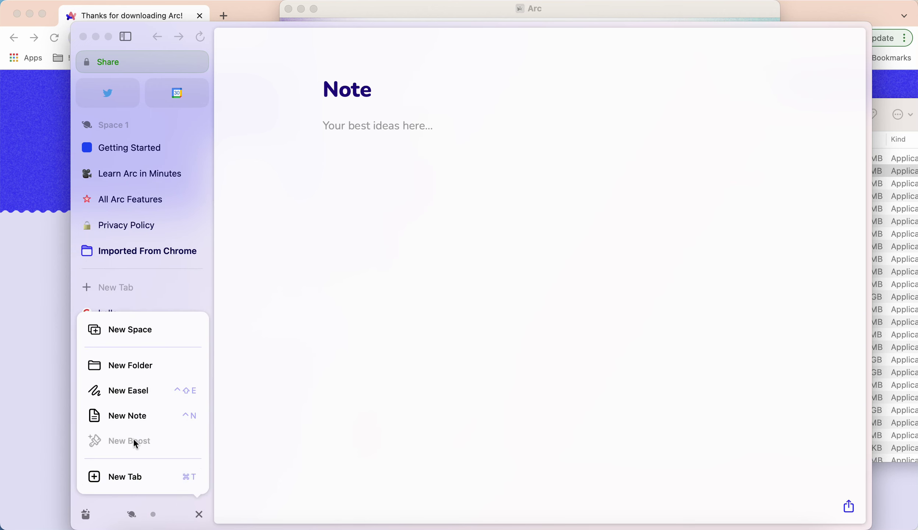
pyautogui.click(288, 270)
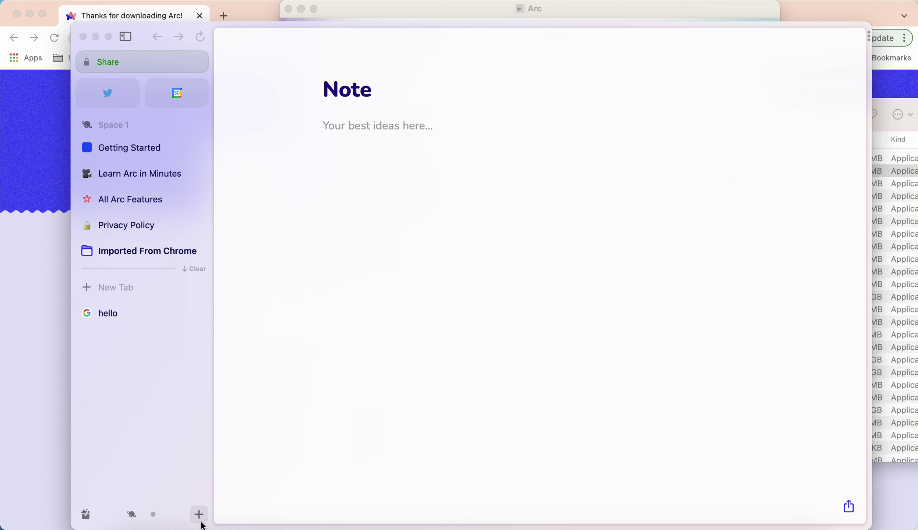
pyautogui.click(157, 517)
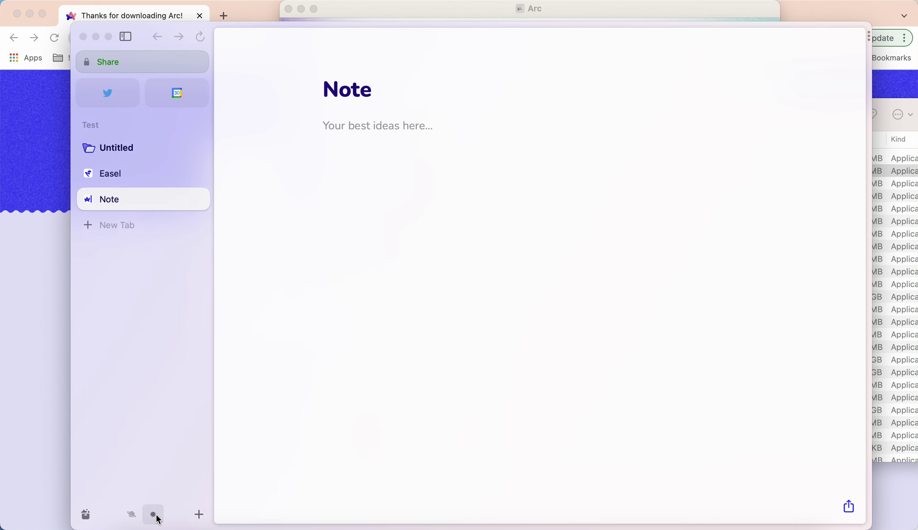
pyautogui.click(121, 173)
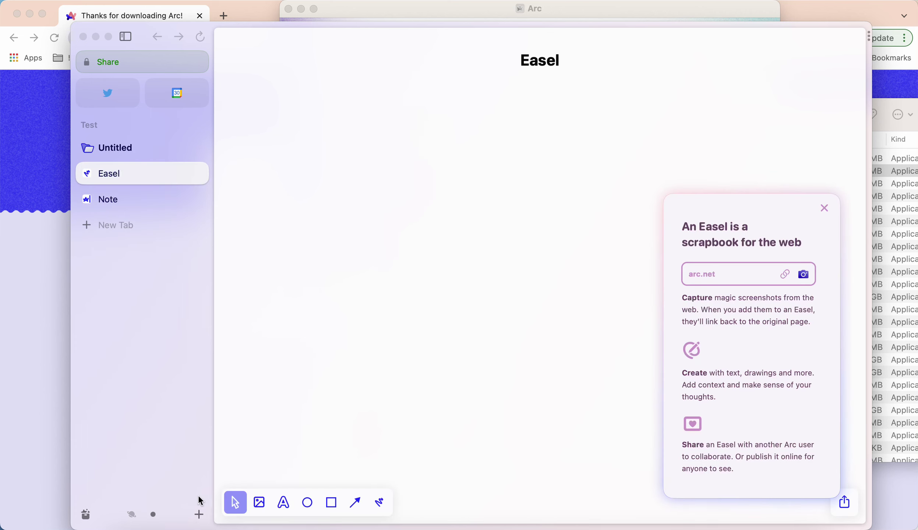
# - Start a new tab to bring up the command bar with site suggestions
pyautogui.click(199, 515)
pyautogui.click(198, 515)
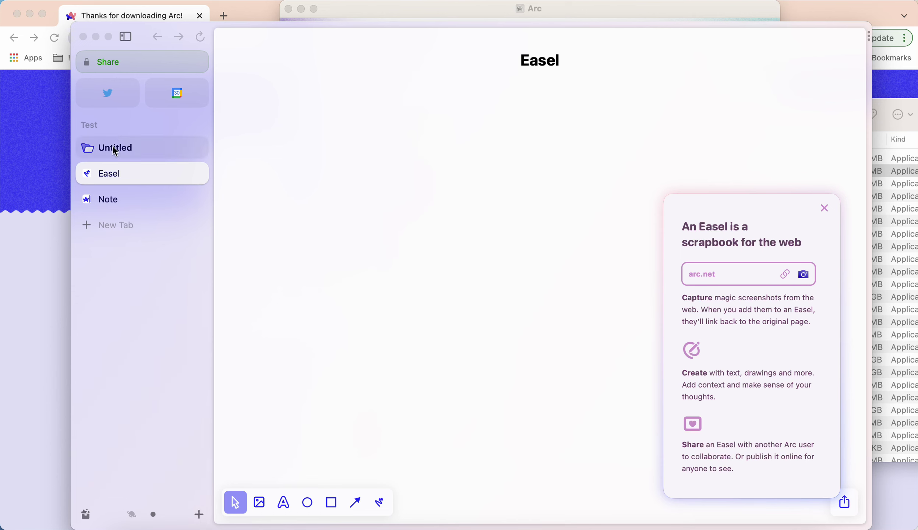
pyautogui.click(199, 515)
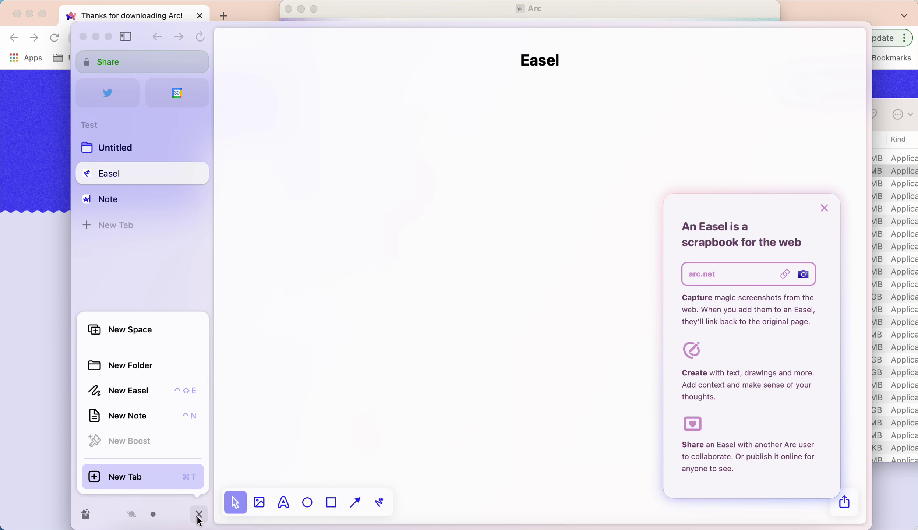
pyautogui.click(185, 221)
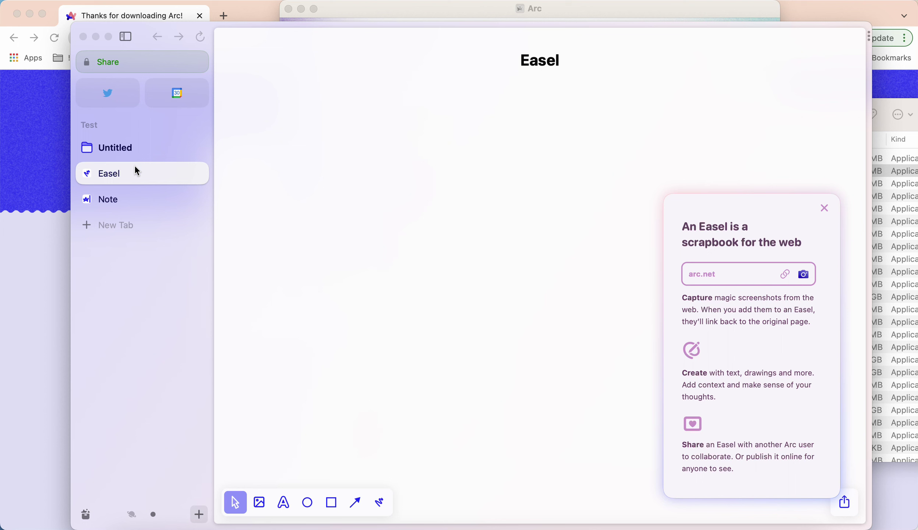
pyautogui.click(125, 224)
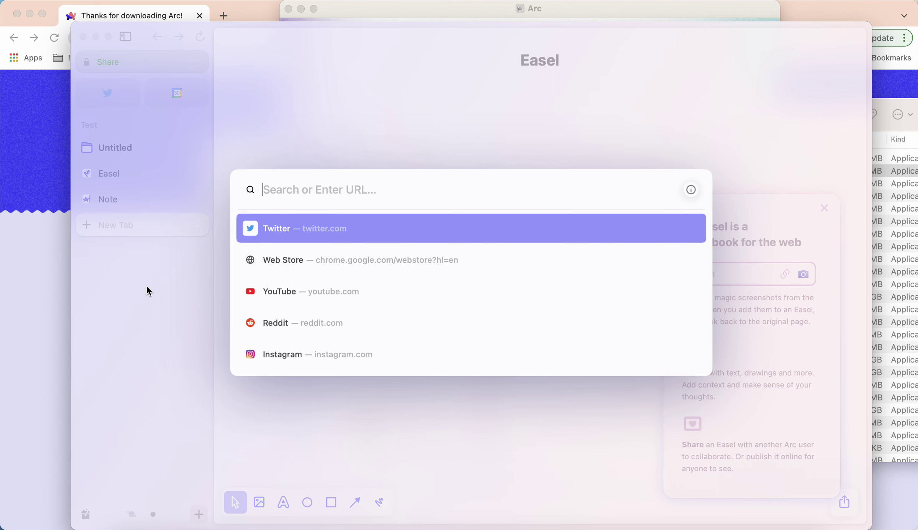
# - Open google.com in the new tab via 'goog' and start a new Boost for it
pyautogui.write('google.com')
pyautogui.press('Return')
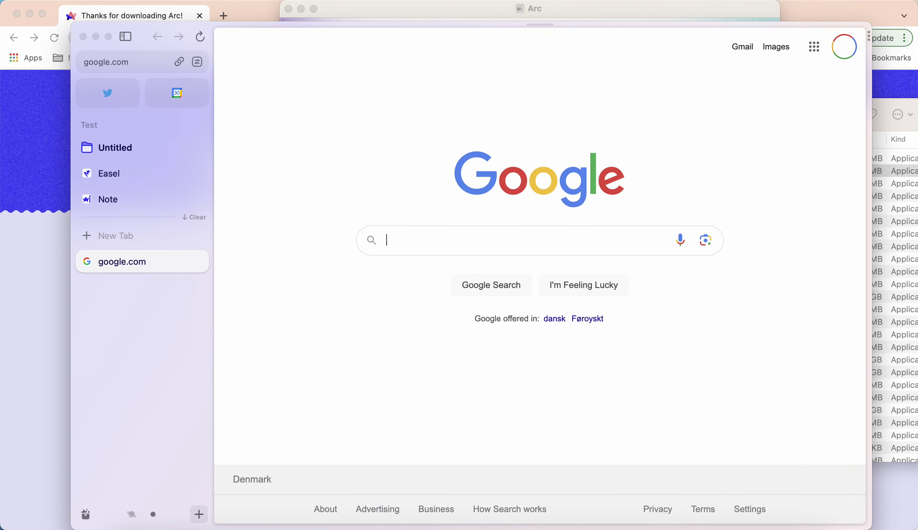
pyautogui.click(199, 514)
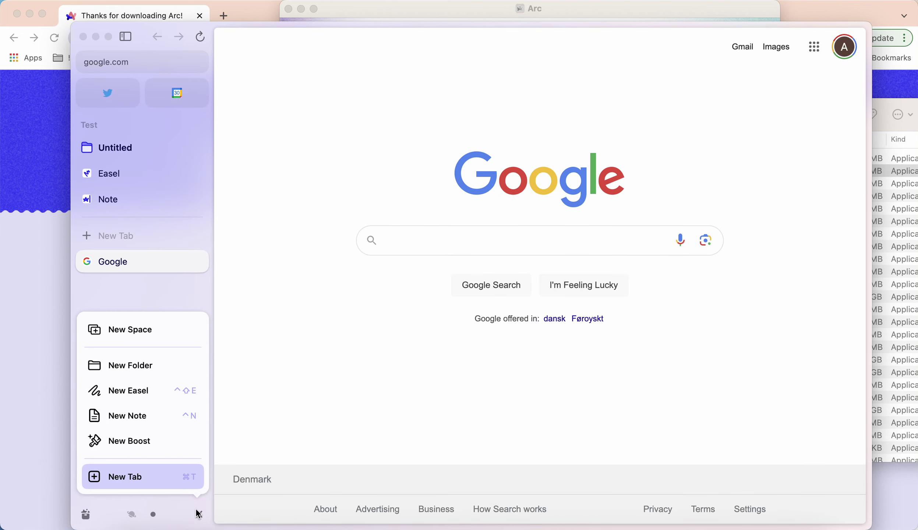
pyautogui.click(157, 441)
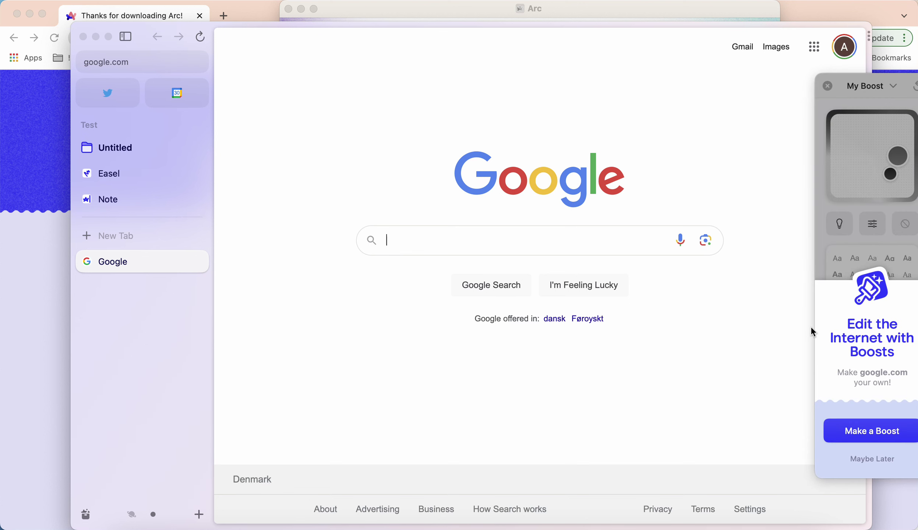
# - Start the Boost, tint Google purple-pink and toggle its dark theme repeatedly
pyautogui.click(861, 434)
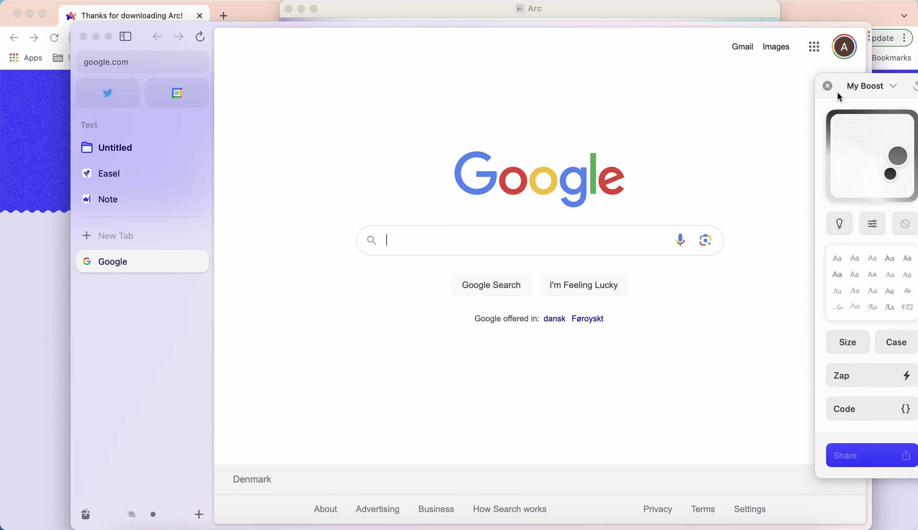
pyautogui.moveTo(837, 91); pyautogui.dragTo(800, 84)
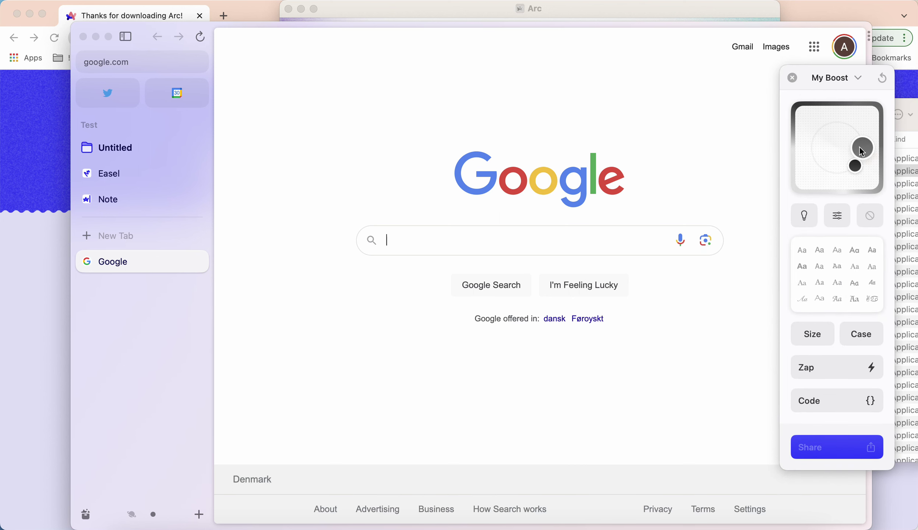
pyautogui.moveTo(861, 149); pyautogui.dragTo(855, 118)
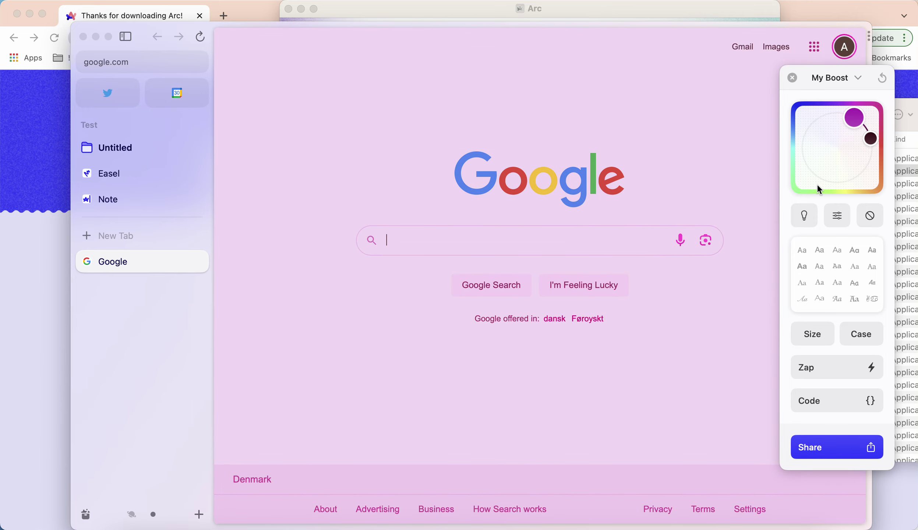
pyautogui.click(804, 217)
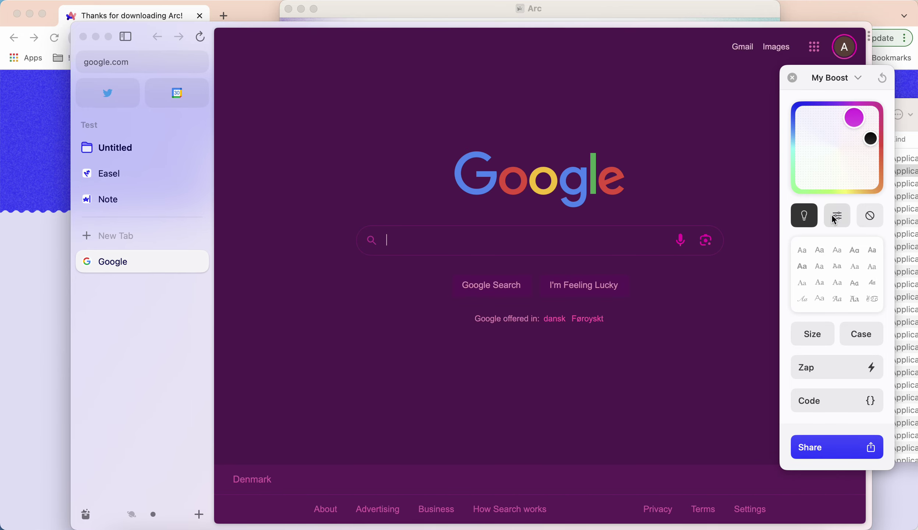
pyautogui.click(809, 216)
pyautogui.click(809, 216)
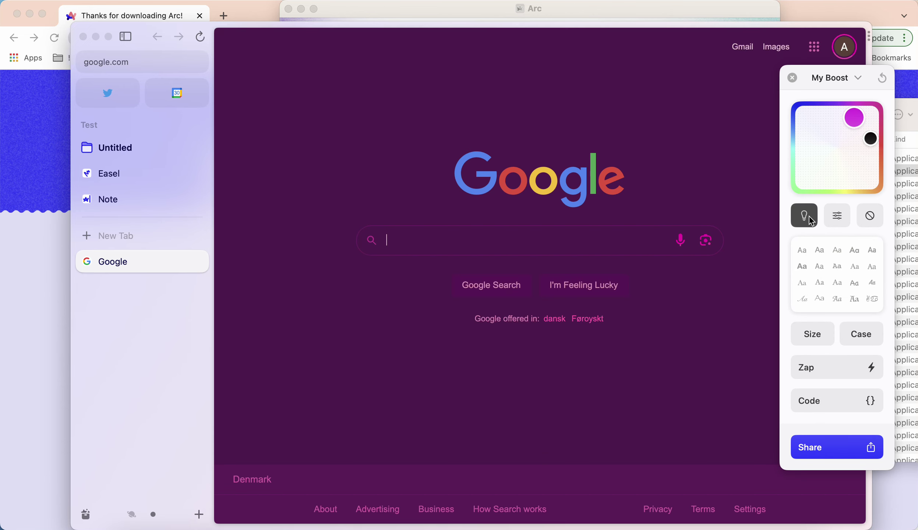
pyautogui.click(809, 217)
pyautogui.click(809, 217)
pyautogui.click(809, 217)
pyautogui.click(809, 217)
pyautogui.click(809, 216)
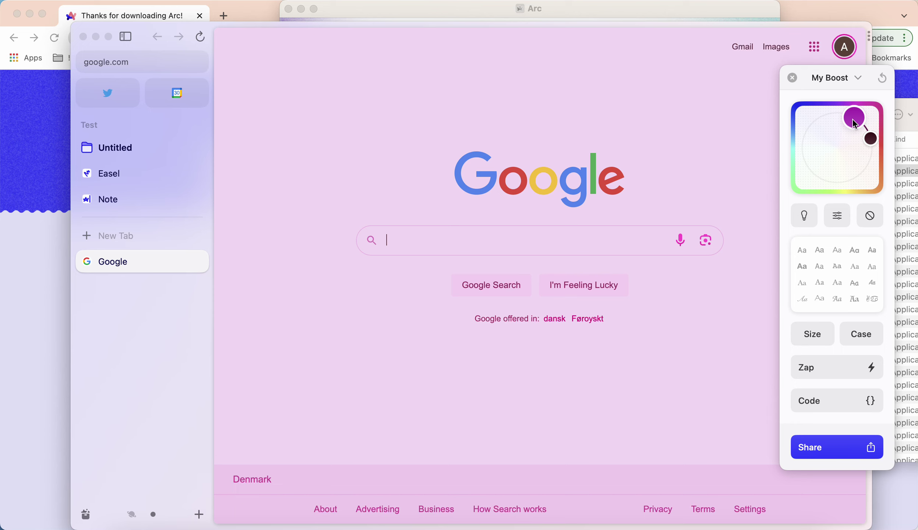
# - Change the page tint to green, trying dark green before settling on light green
pyautogui.moveTo(854, 118); pyautogui.dragTo(816, 174)
pyautogui.click(808, 217)
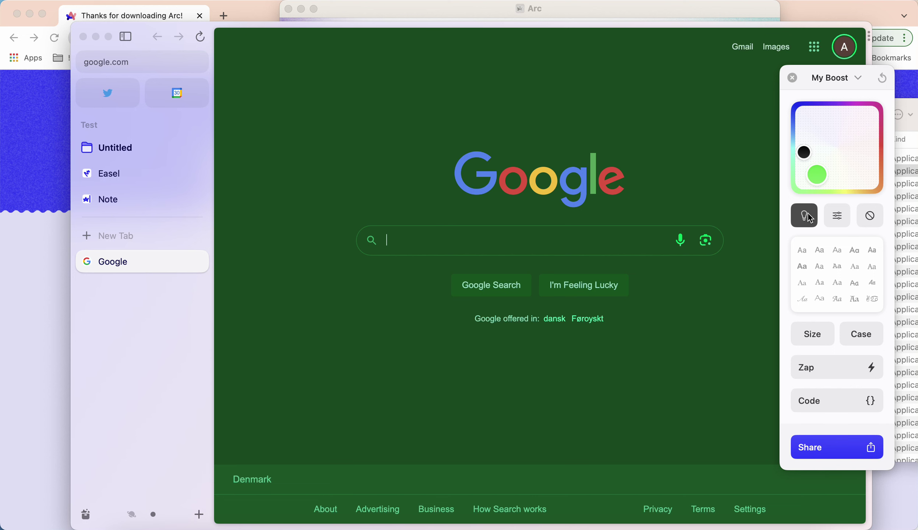
pyautogui.click(808, 216)
# - Toggle Zap on and off, then lower the page's contrast
pyautogui.click(844, 368)
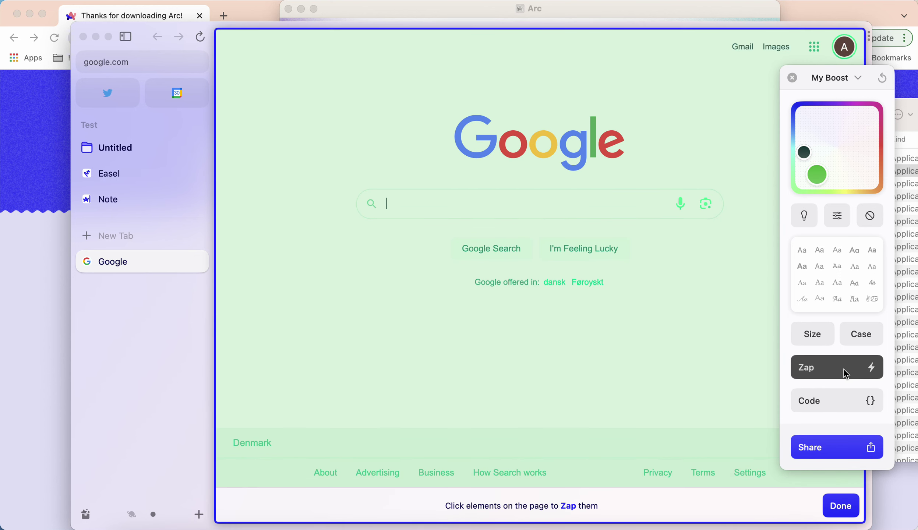
pyautogui.click(844, 369)
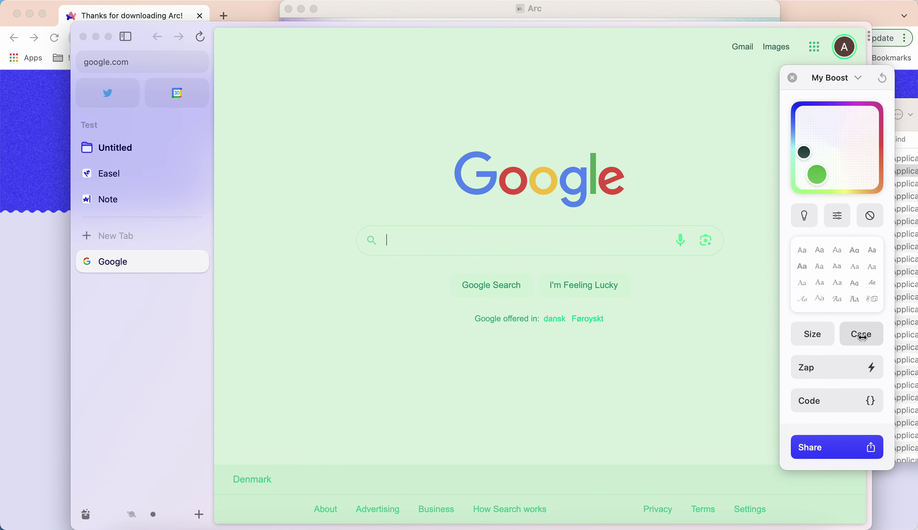
pyautogui.click(847, 216)
pyautogui.moveTo(836, 271)
pyautogui.mouseDown()
pyautogui.moveTo(813, 271)
pyautogui.moveTo(884, 269)
pyautogui.moveTo(834, 272)
pyautogui.mouseUp()
pyautogui.click(846, 150)
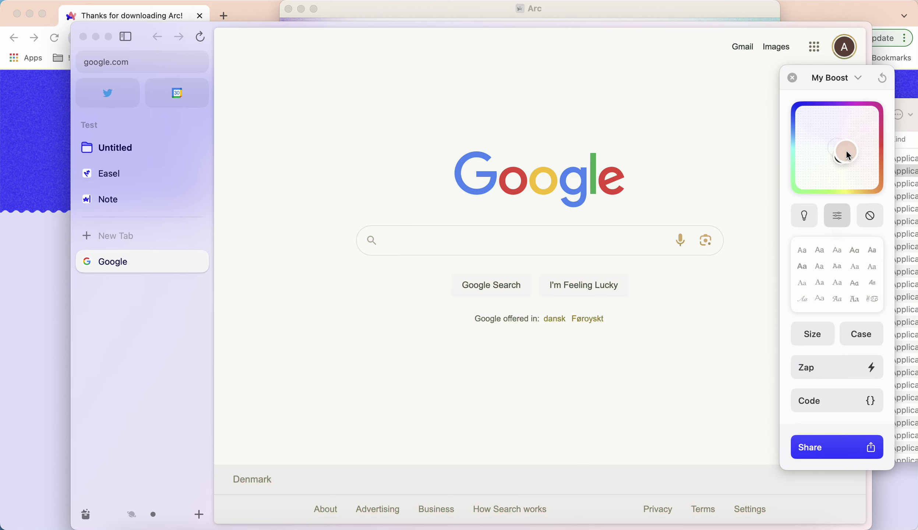
# - Shift the tint to lavender blue and set the page font to a Times-like serif
pyautogui.click(827, 127)
pyautogui.moveTo(828, 130); pyautogui.dragTo(814, 129)
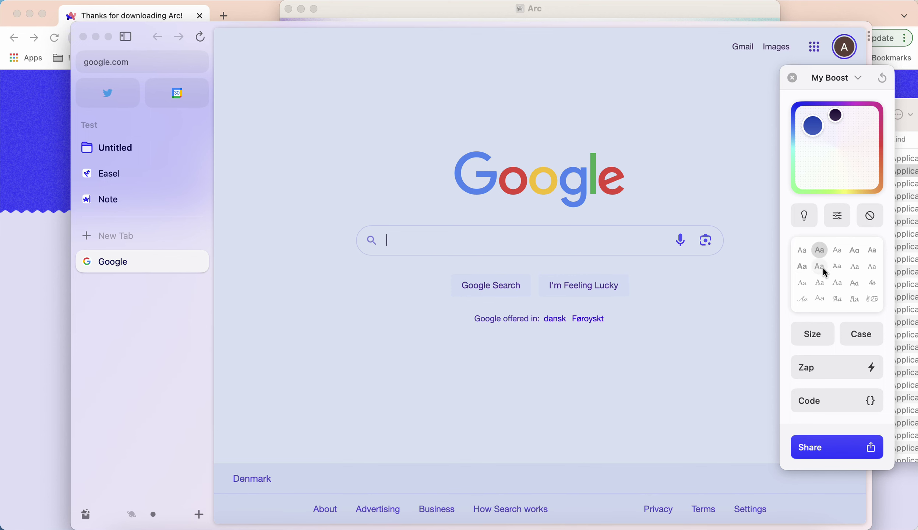
pyautogui.click(822, 268)
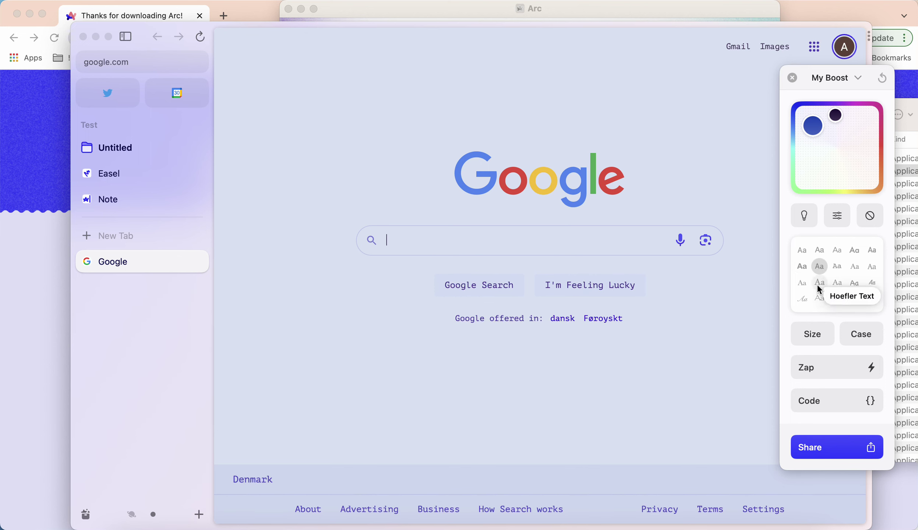
pyautogui.click(818, 285)
pyautogui.click(818, 297)
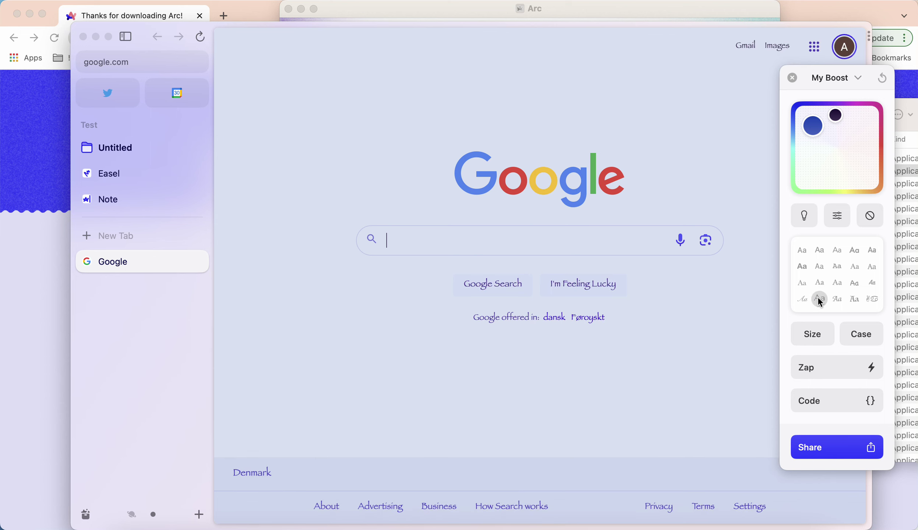
pyautogui.click(834, 283)
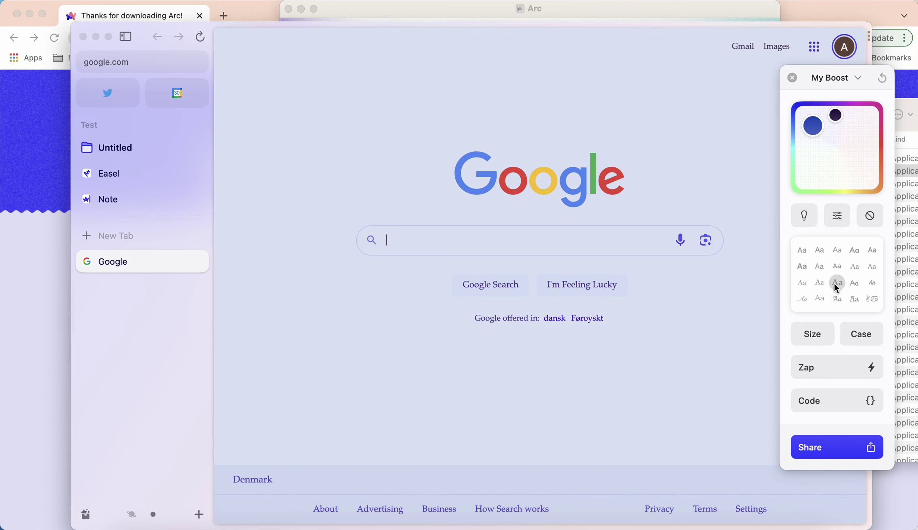
# - View the Boost's JS and CSS code panes without adding code, then close the Boost editor
pyautogui.click(828, 400)
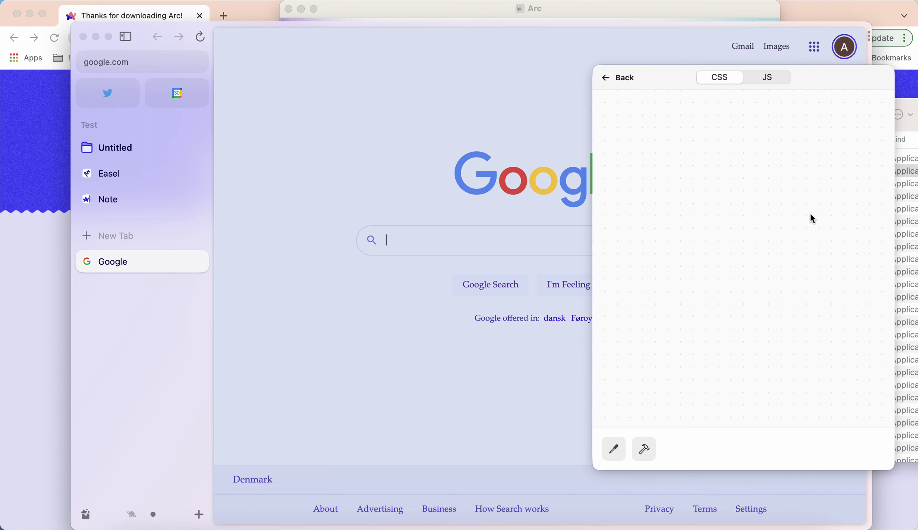
pyautogui.click(758, 84)
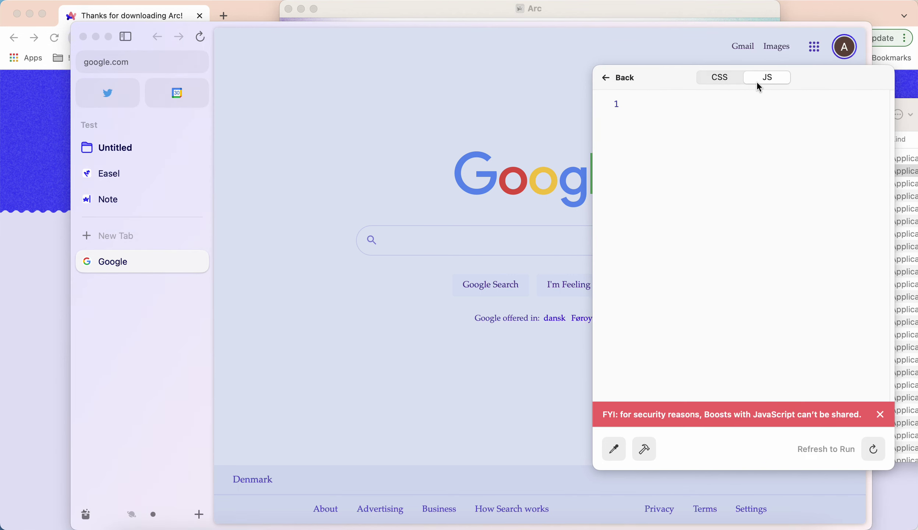
pyautogui.click(720, 79)
pyautogui.click(606, 78)
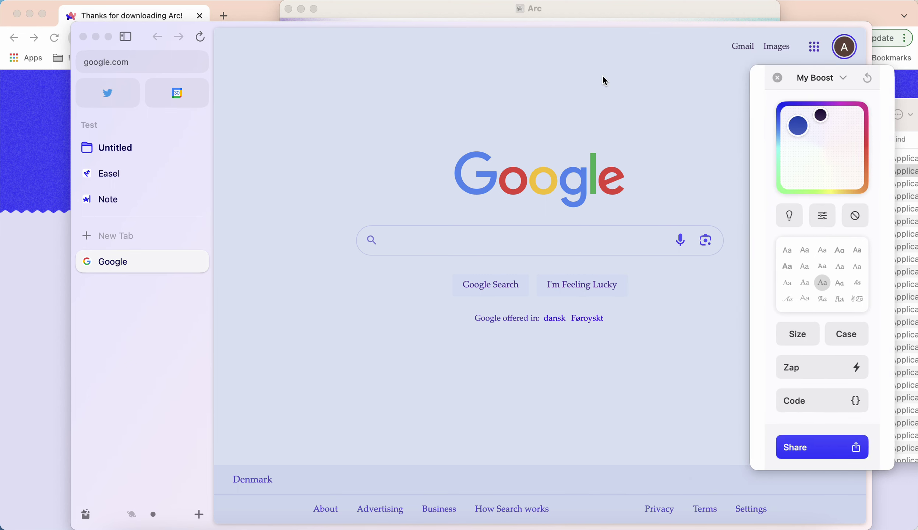
pyautogui.click(791, 78)
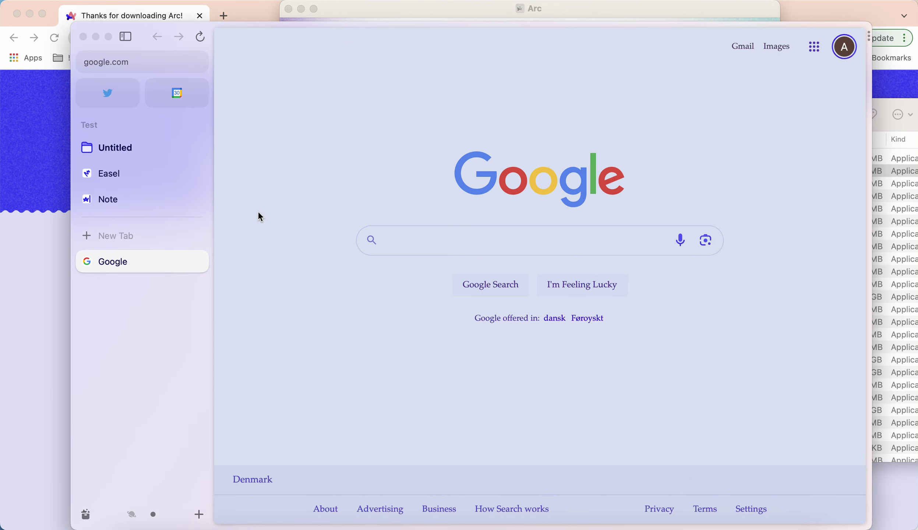
# - Open google.com in a new Test tab via 'goo', then switch to Space 1
pyautogui.click(155, 235)
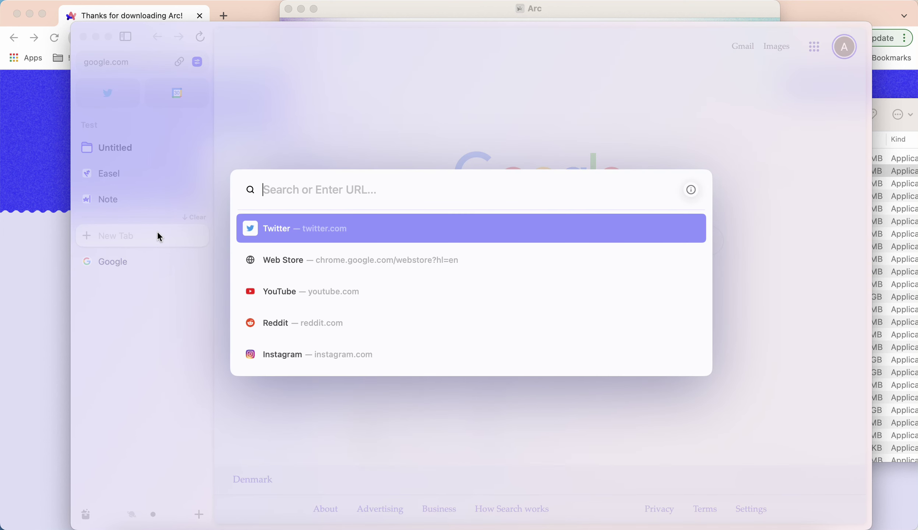
pyautogui.write('google.com')
pyautogui.press('Return')
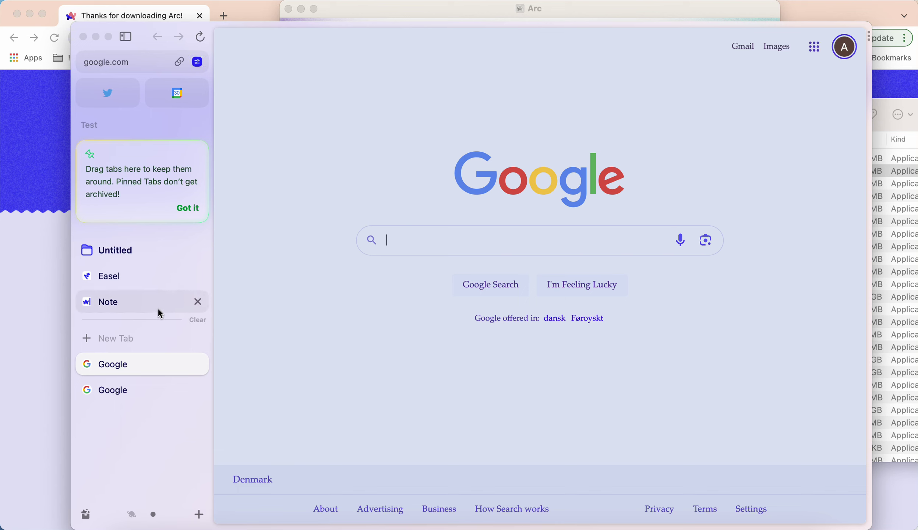
pyautogui.click(131, 515)
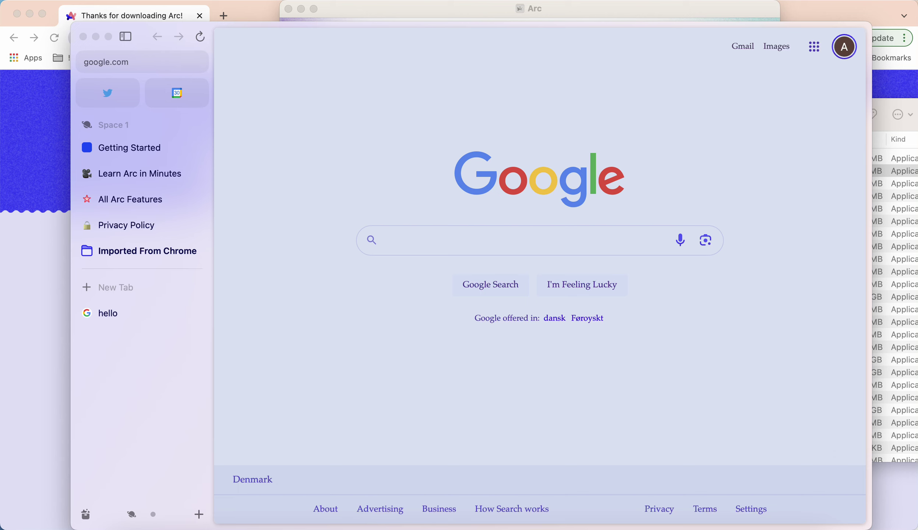
pyautogui.press('Left')
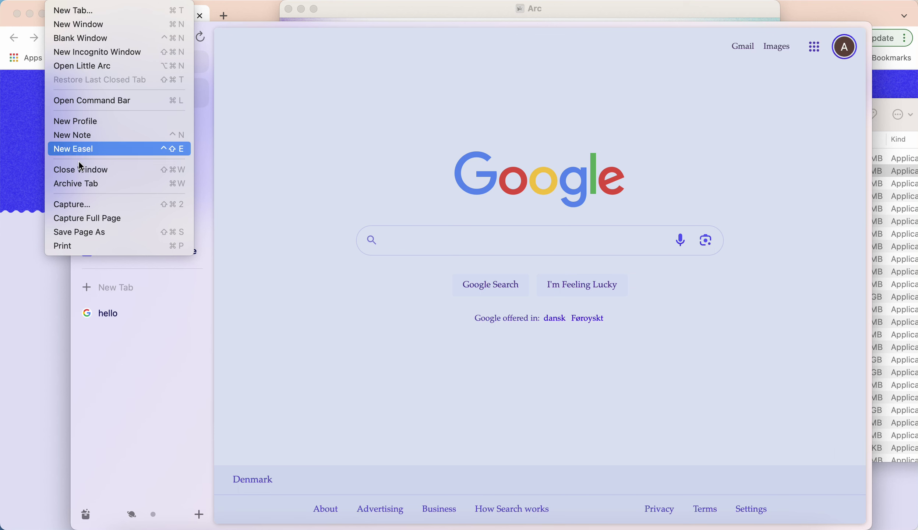
# - Capture the Google page area into the Easel, keep it a static screenshot, and close the Easel overlay
pyautogui.click(81, 205)
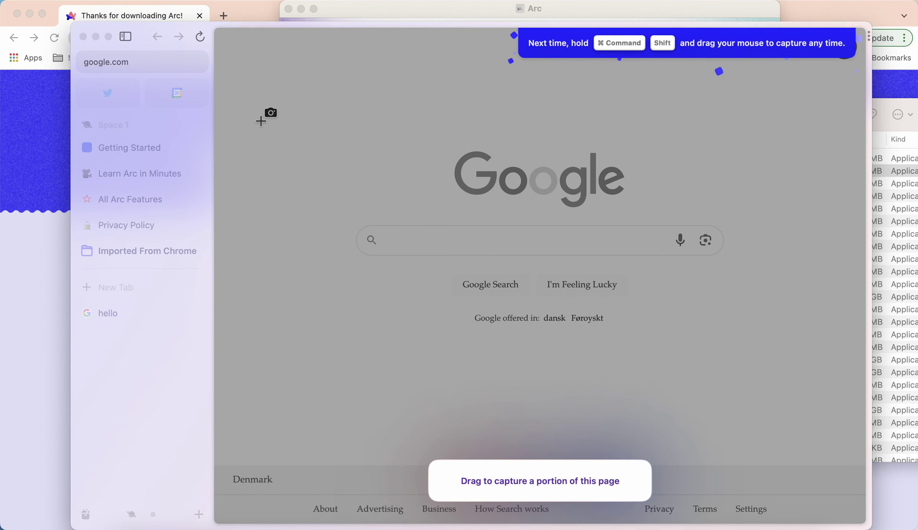
pyautogui.moveTo(225, 70); pyautogui.dragTo(789, 437)
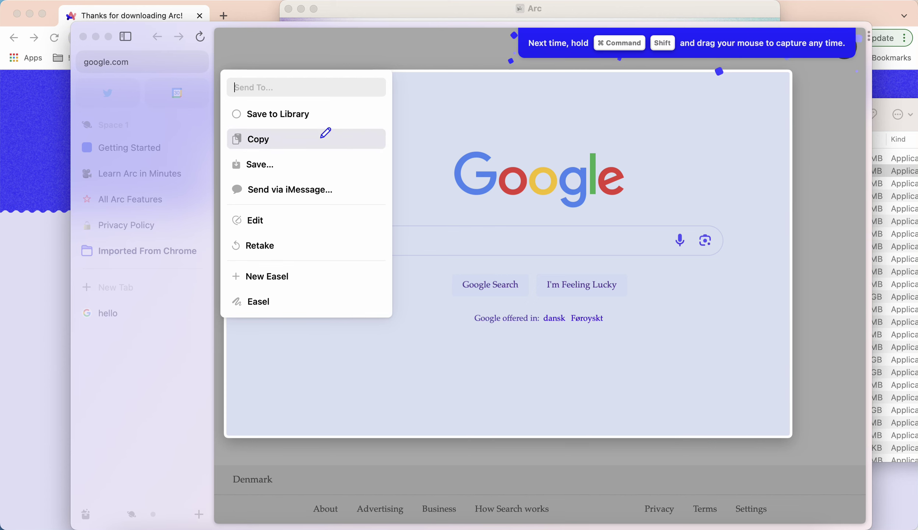
pyautogui.click(247, 299)
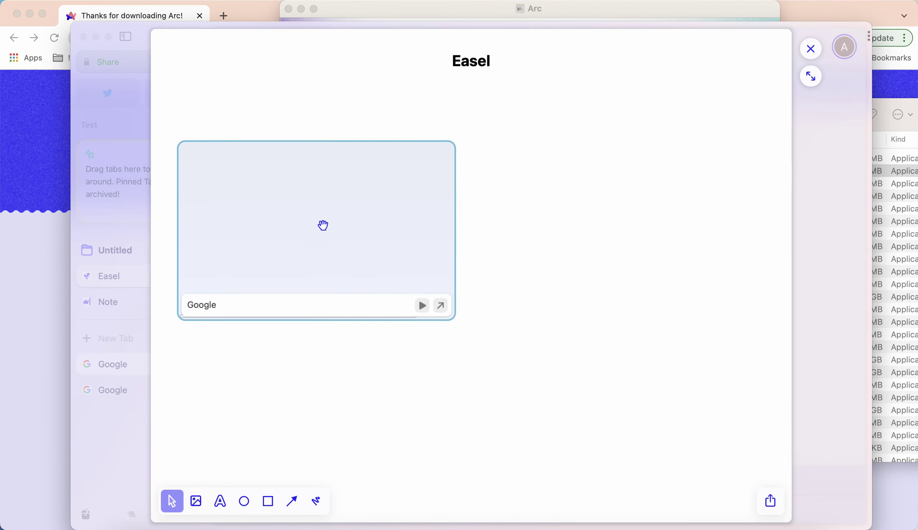
pyautogui.moveTo(322, 225); pyautogui.dragTo(344, 193)
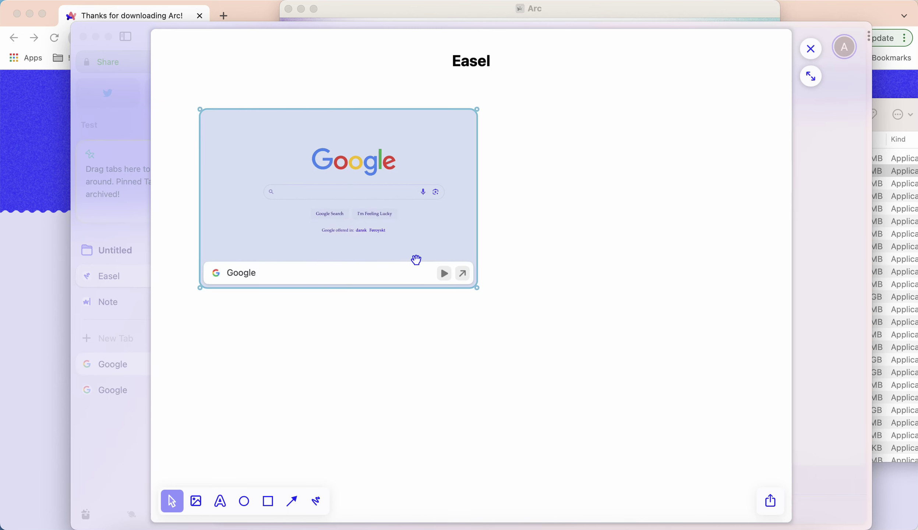
pyautogui.click(441, 278)
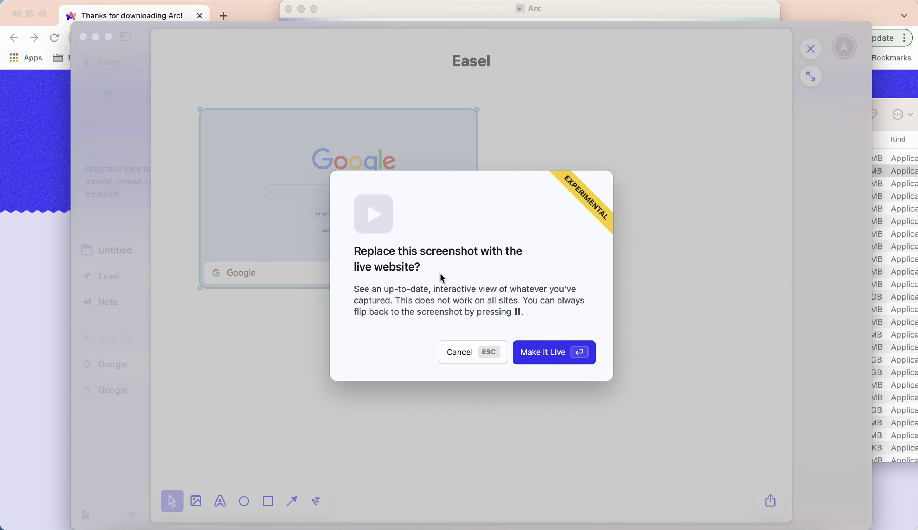
pyautogui.click(451, 359)
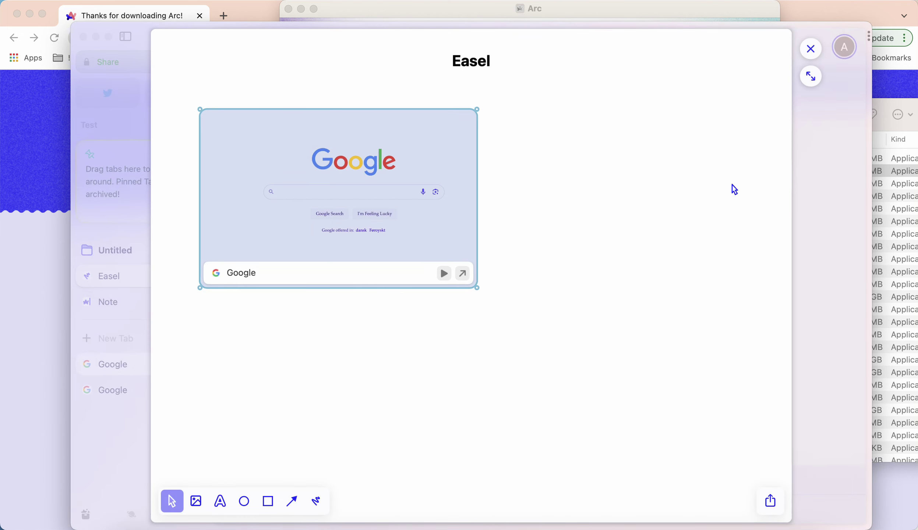
pyautogui.click(858, 43)
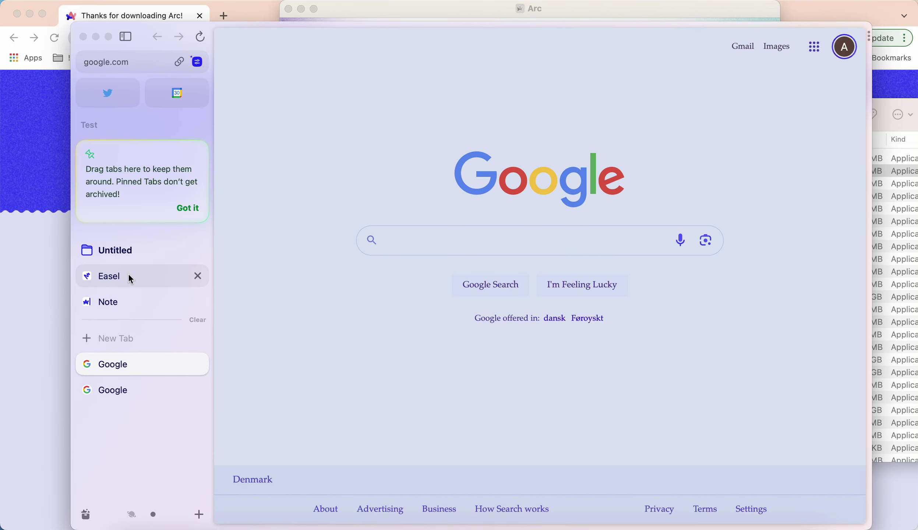
# - On the Easel, move the Google screenshot card top-left, shrink it slightly, and leave sharing private
pyautogui.click(107, 279)
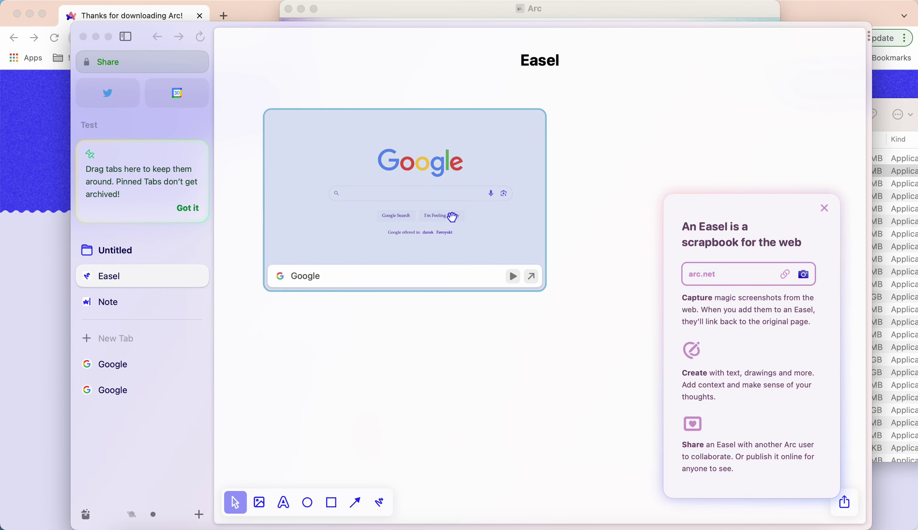
pyautogui.moveTo(451, 215); pyautogui.dragTo(428, 187)
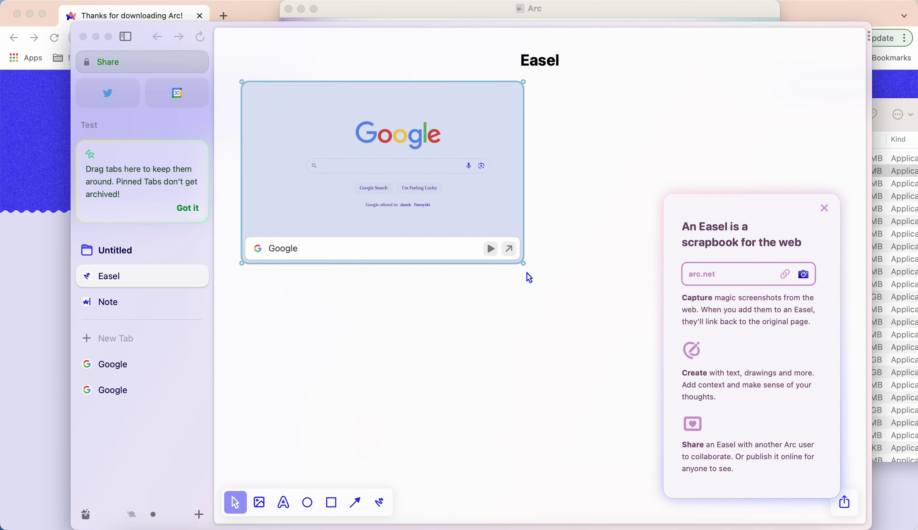
pyautogui.moveTo(525, 264); pyautogui.dragTo(534, 247)
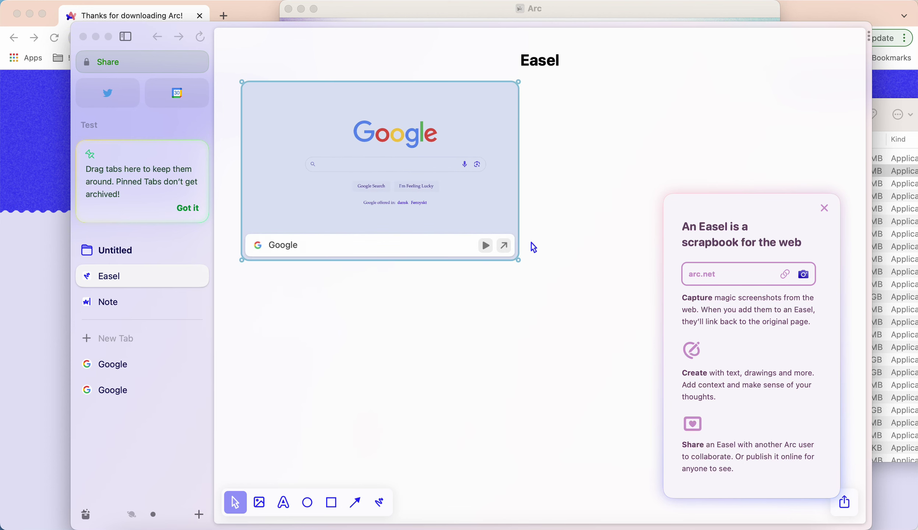
pyautogui.click(563, 282)
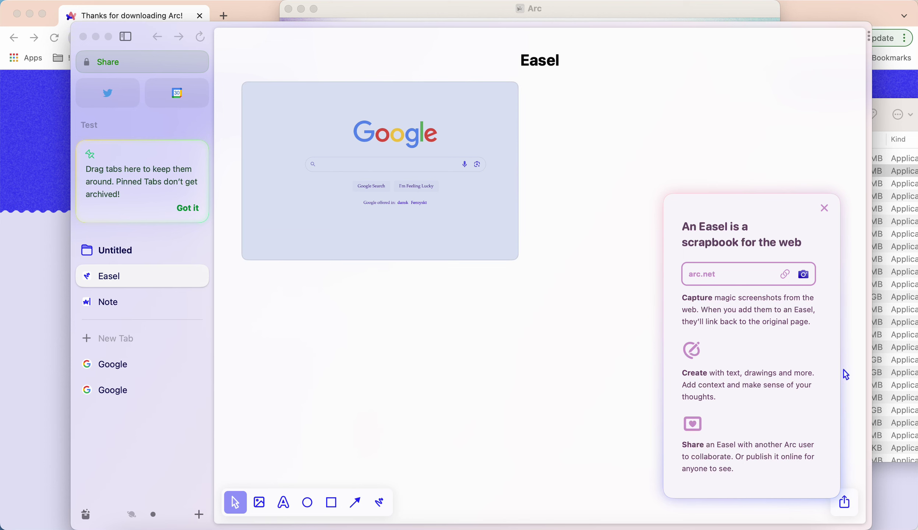
pyautogui.click(844, 501)
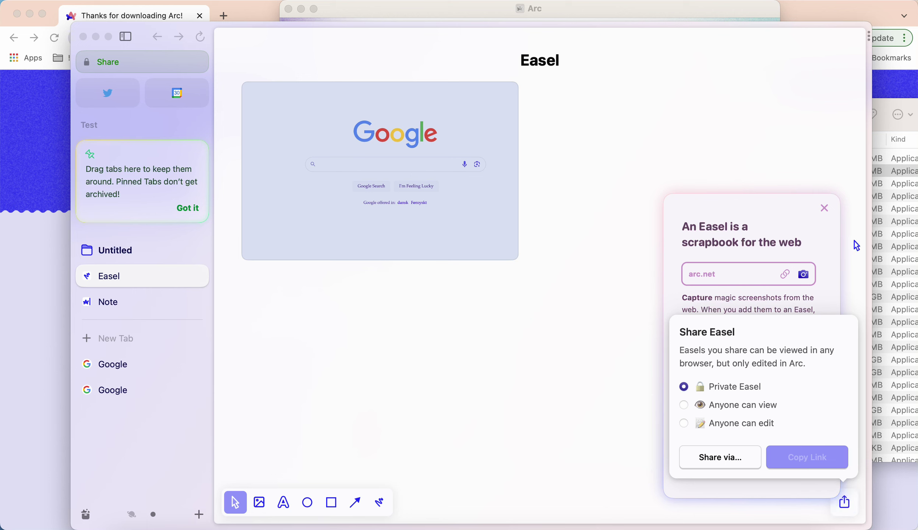
pyautogui.click(769, 153)
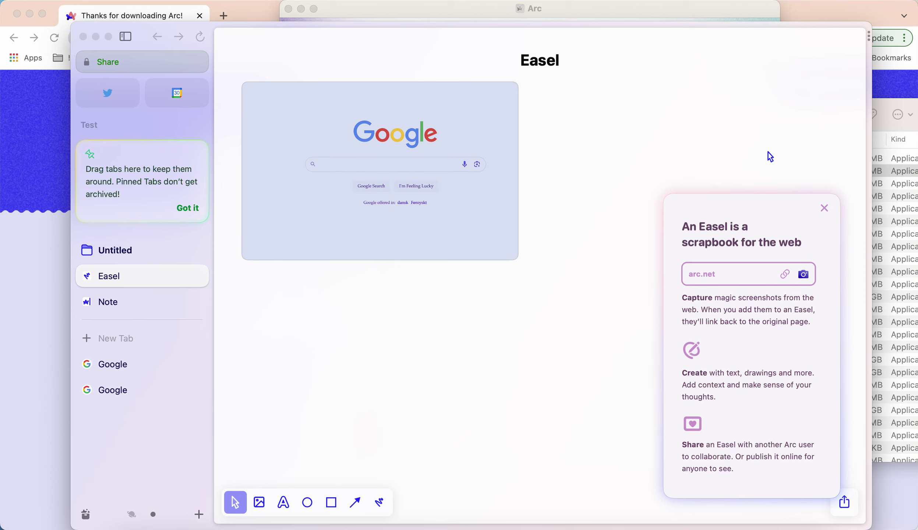
# - Freehand-draw a smiley (outline, two eye dots, a smile) below the screenshot, then dismiss the pinned-tabs tip
pyautogui.click(379, 502)
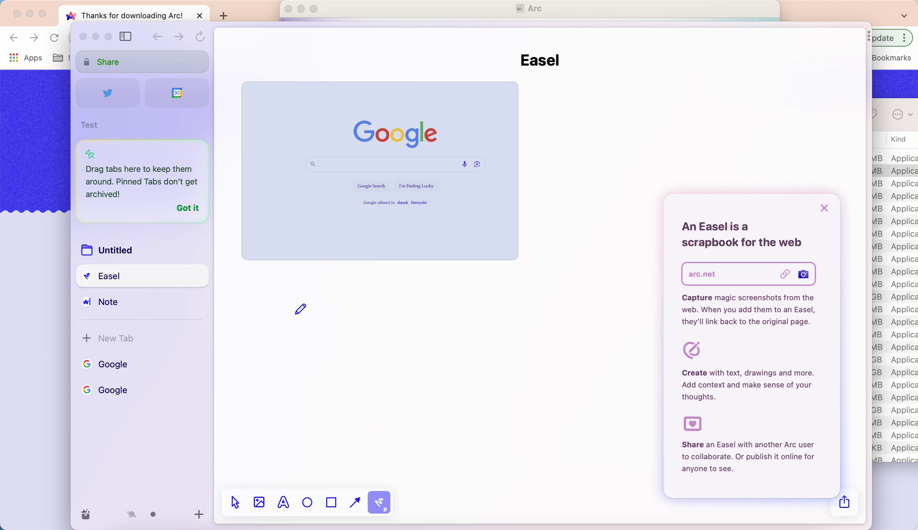
pyautogui.moveTo(297, 304)
pyautogui.mouseDown()
pyautogui.moveTo(294, 362)
pyautogui.moveTo(333, 290)
pyautogui.moveTo(306, 301)
pyautogui.mouseUp()
pyautogui.click(316, 324)
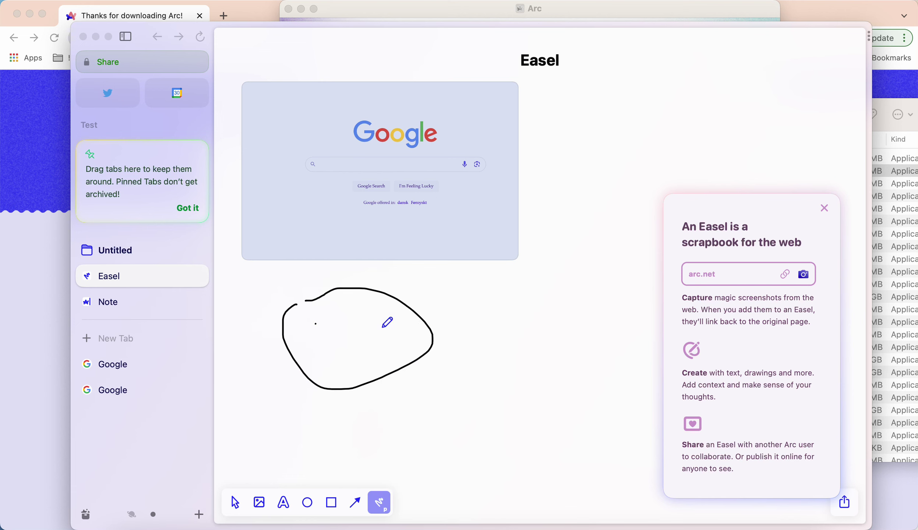
pyautogui.click(390, 330)
pyautogui.moveTo(309, 343); pyautogui.dragTo(370, 339)
pyautogui.moveTo(428, 259)
pyautogui.click(182, 212)
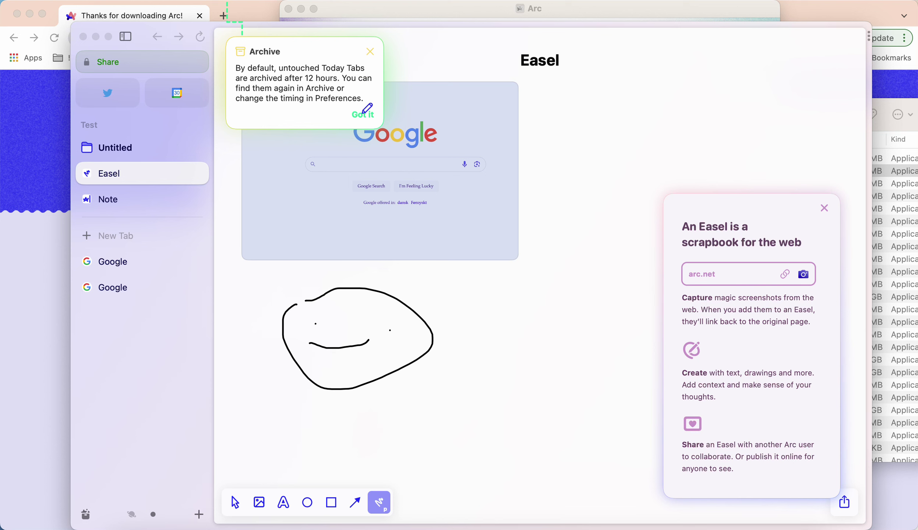
# - Dismiss the Archive tip and glance through the Extensions and Window menus without choosing anything
pyautogui.click(363, 114)
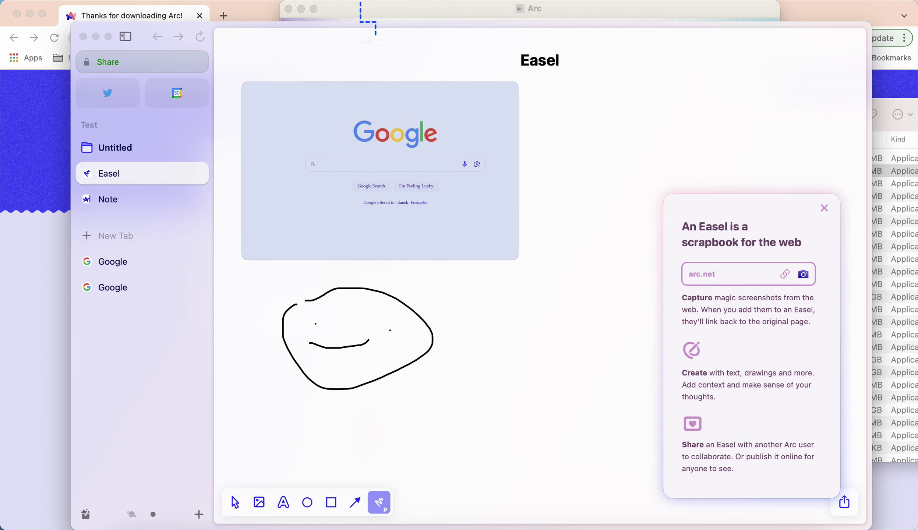
pyautogui.click(360, 5)
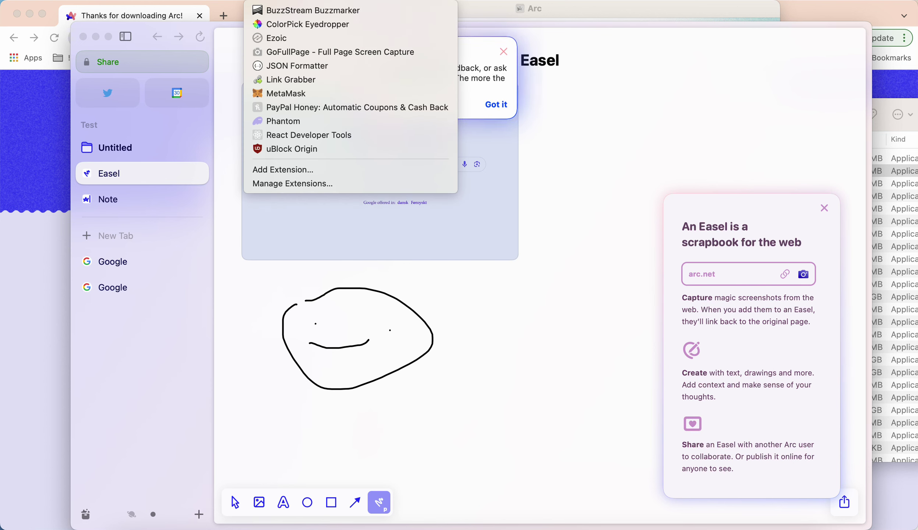
pyautogui.press('Escape')
pyautogui.click(305, 1)
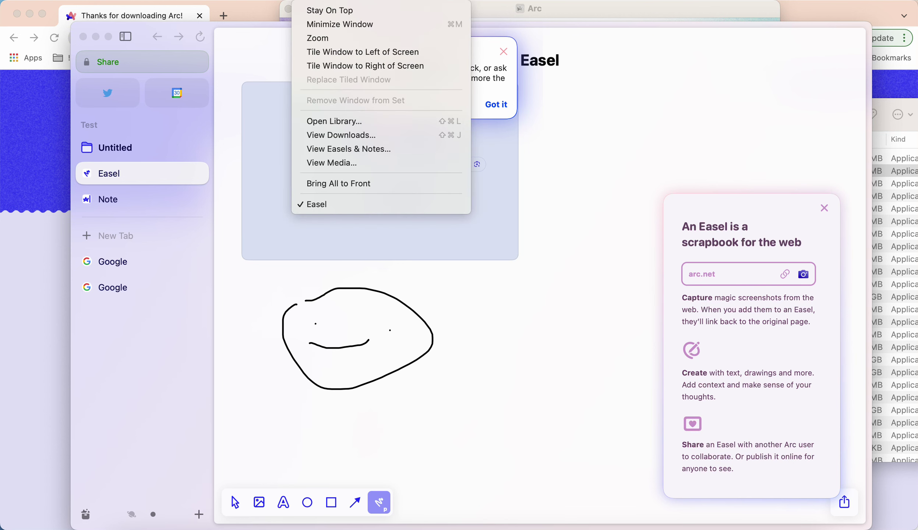
pyautogui.press('Escape')
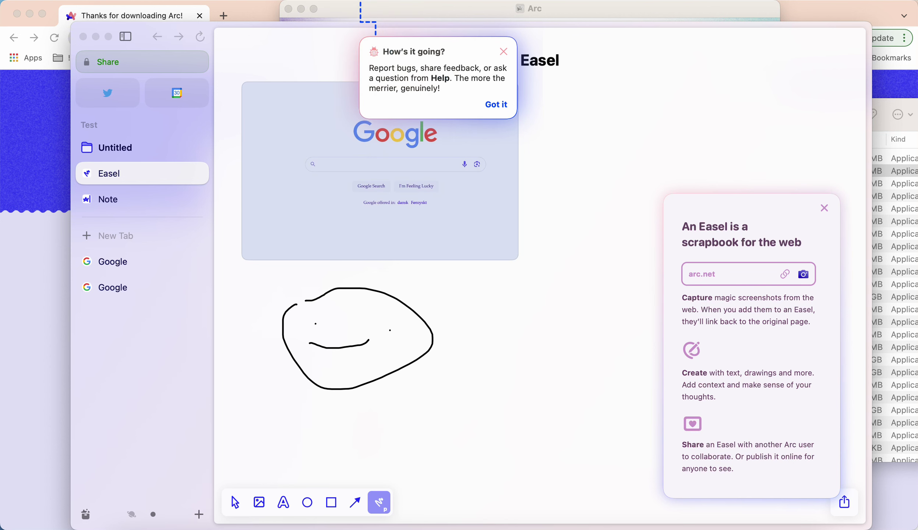
# - Dismiss the How's it going? tip and browse the Spaces and Arc menus without selecting
pyautogui.click(496, 105)
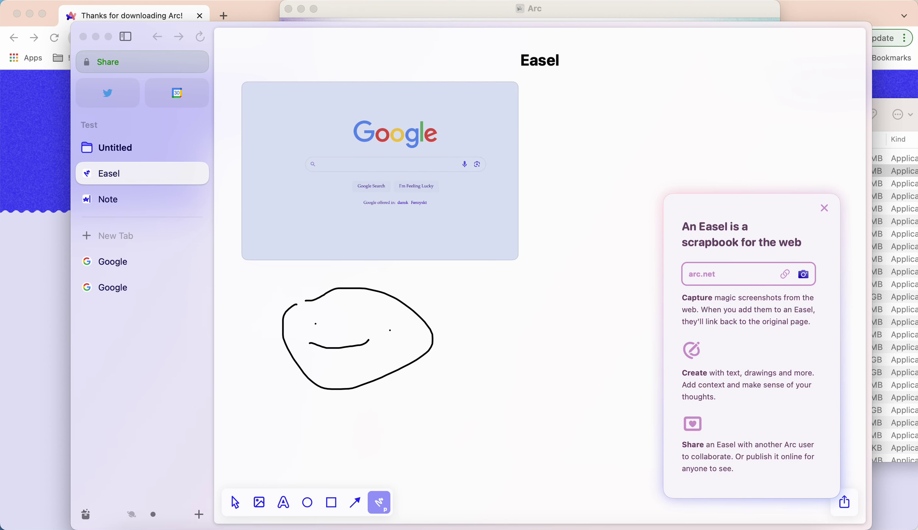
pyautogui.click(184, 1)
pyautogui.moveTo(139, 1)
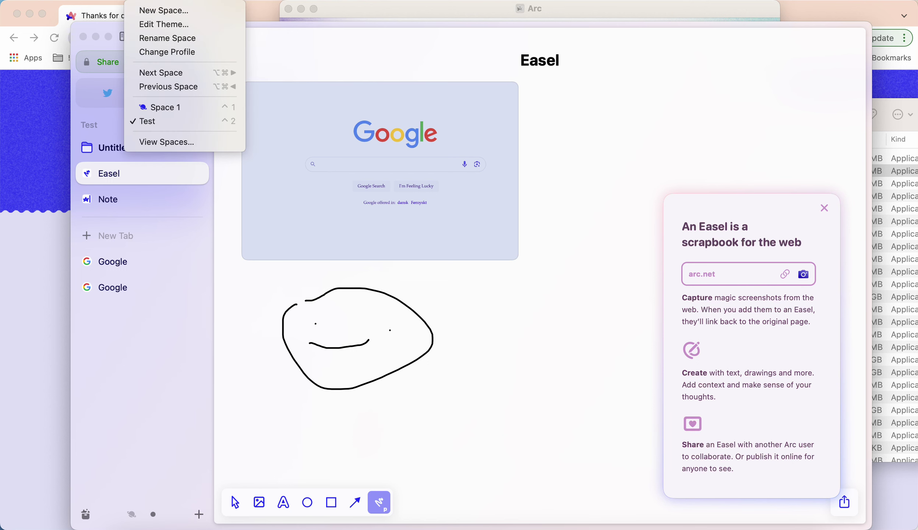
pyautogui.moveTo(111, 1)
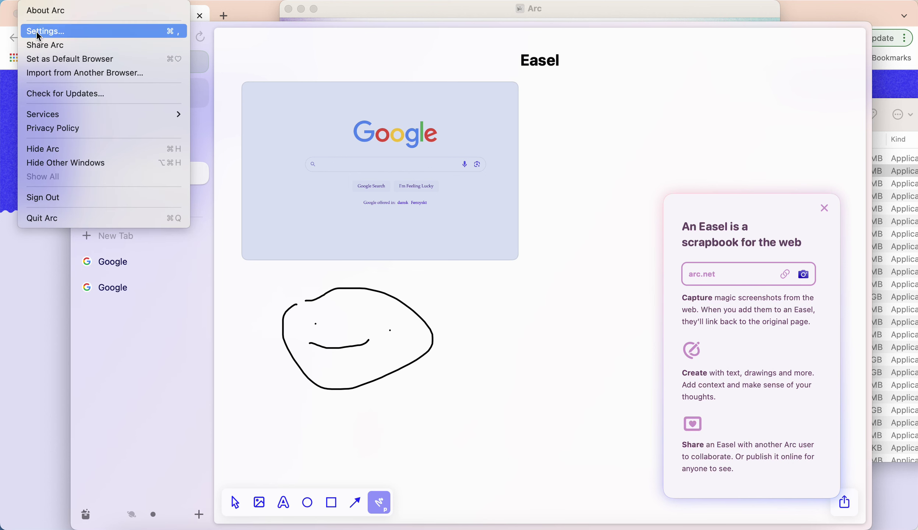
pyautogui.click(347, 53)
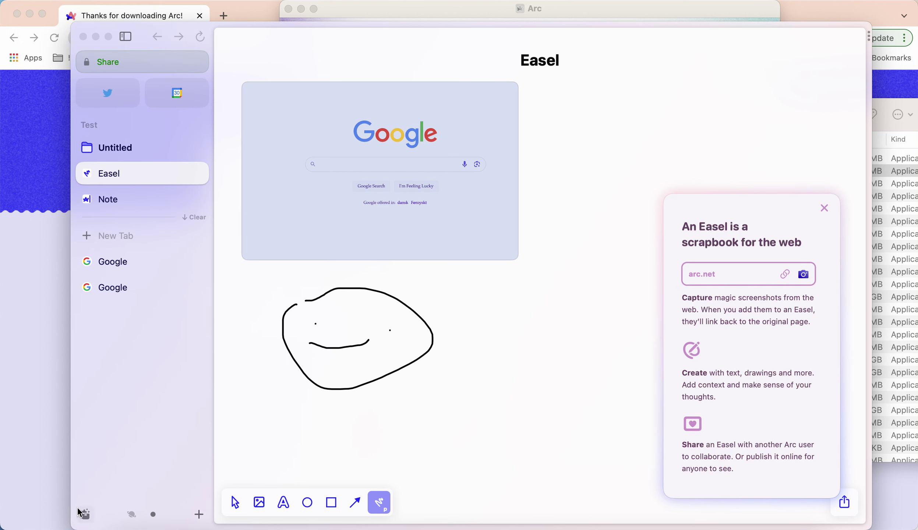
# - Open the Test space's options menu and close it unchanged
pyautogui.moveTo(81, 514)
pyautogui.rightClick(152, 514)
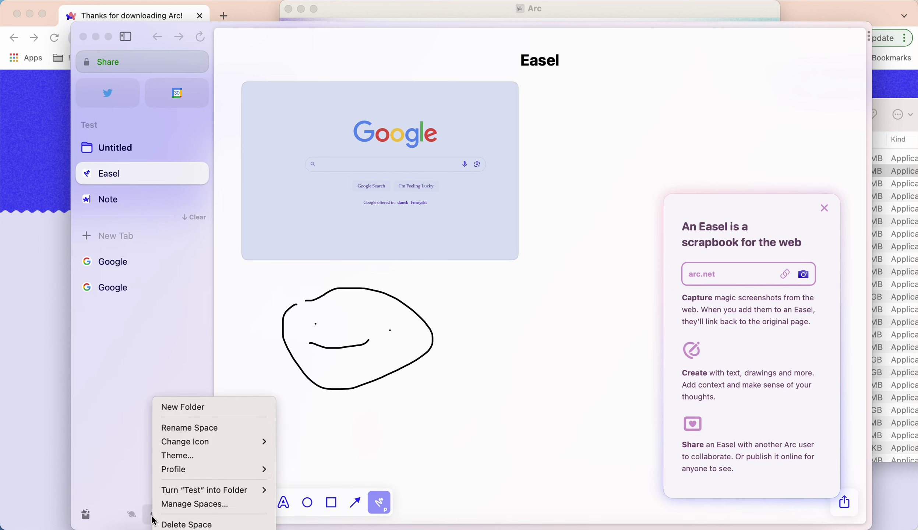
pyautogui.click(130, 395)
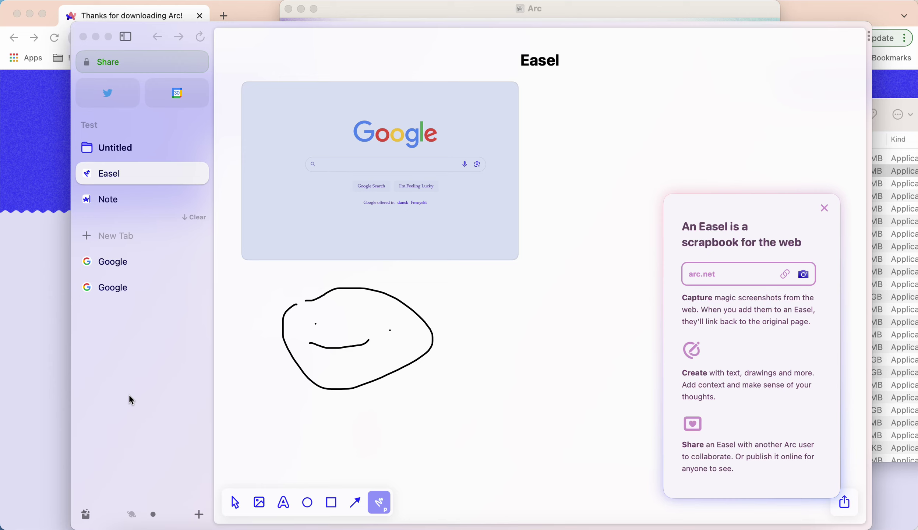